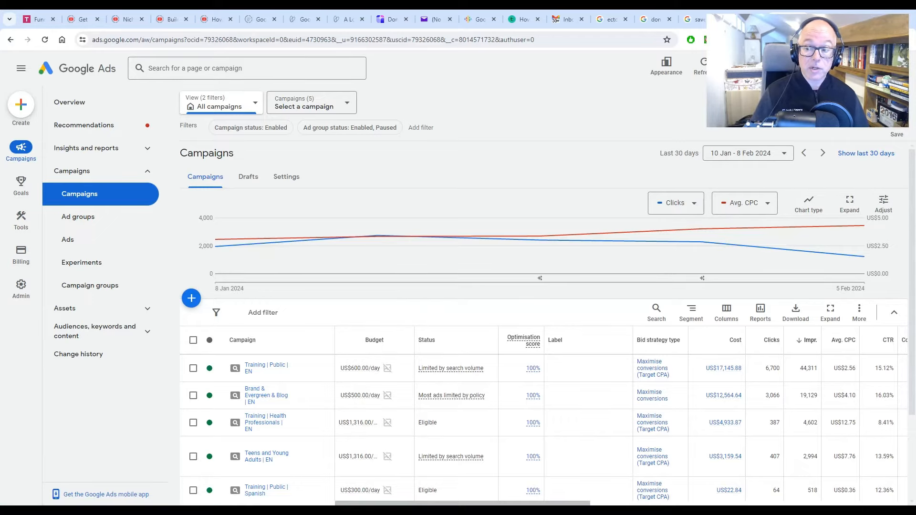
Examine the campaigns table at 110% zoom, comparing budget, bid strategy, cost, clicks, CTR, conversions and cost per conversion across the enabled campaigns.
{"action": "mouse_move", "coordinate": [539, 279]}
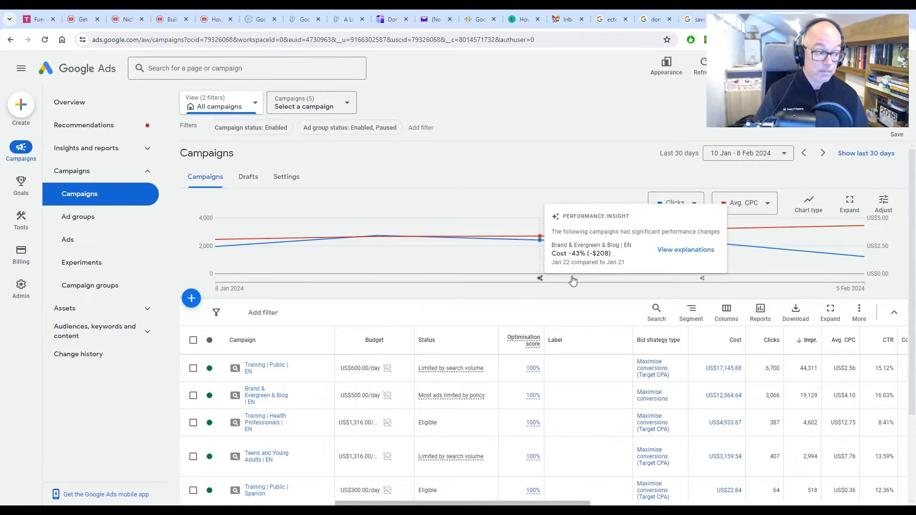
{"action": "key", "text": "ctrl+plus"}
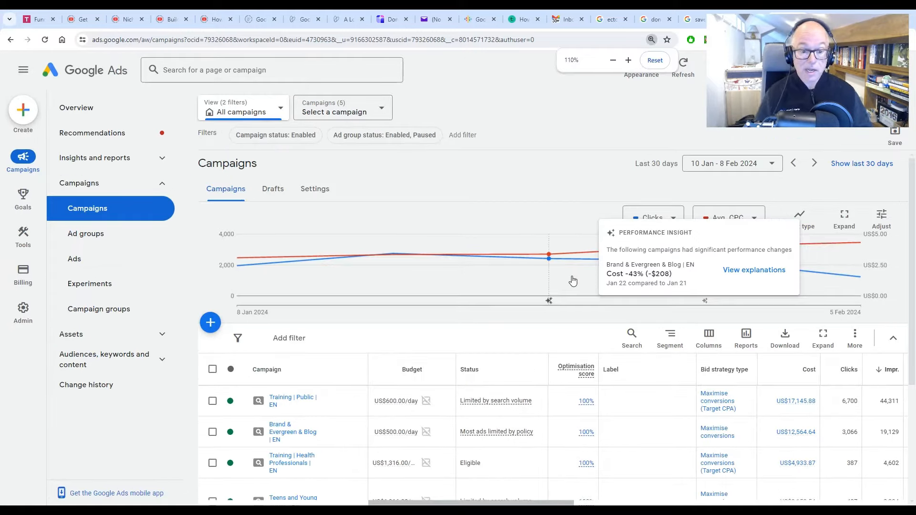
{"action": "scroll", "coordinate": [544, 294], "scroll_direction": "down", "scroll_amount": 3}
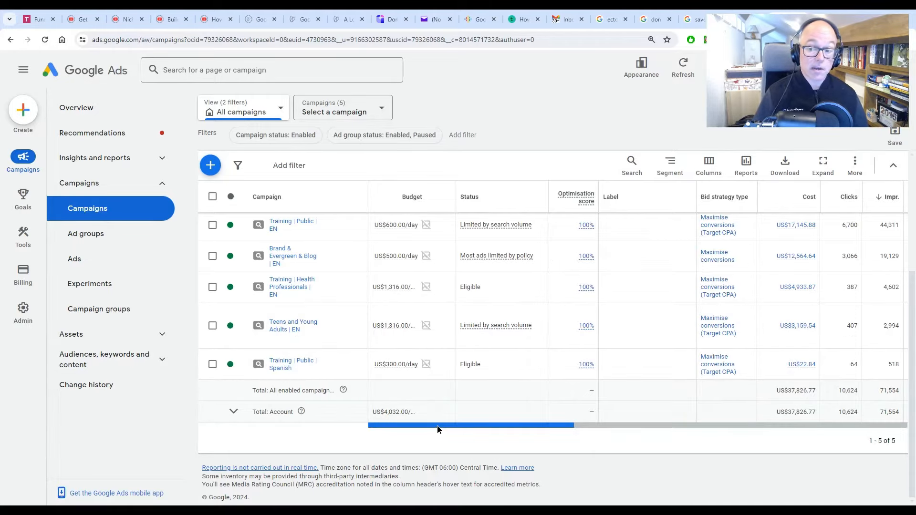
{"action": "left_click_drag", "start_coordinate": [437, 427], "coordinate": [444, 430]}
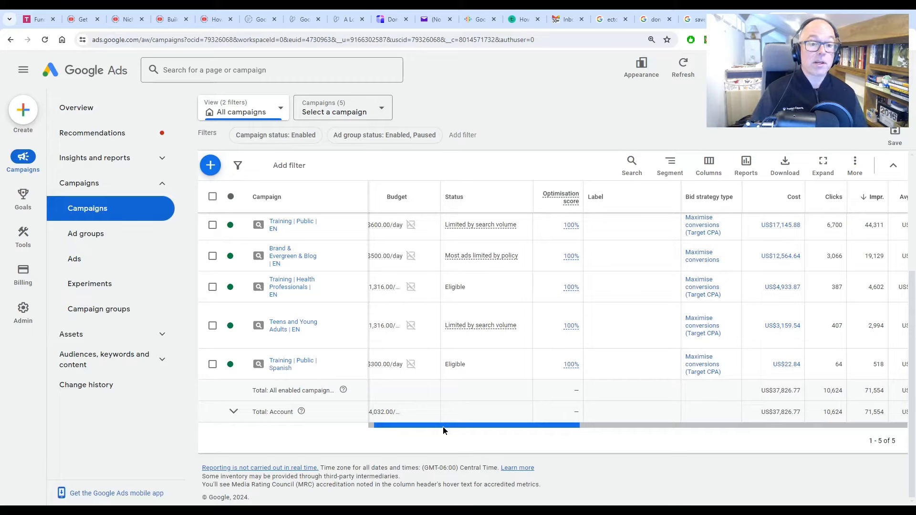
{"action": "left_click_drag", "start_coordinate": [443, 428], "coordinate": [506, 432]}
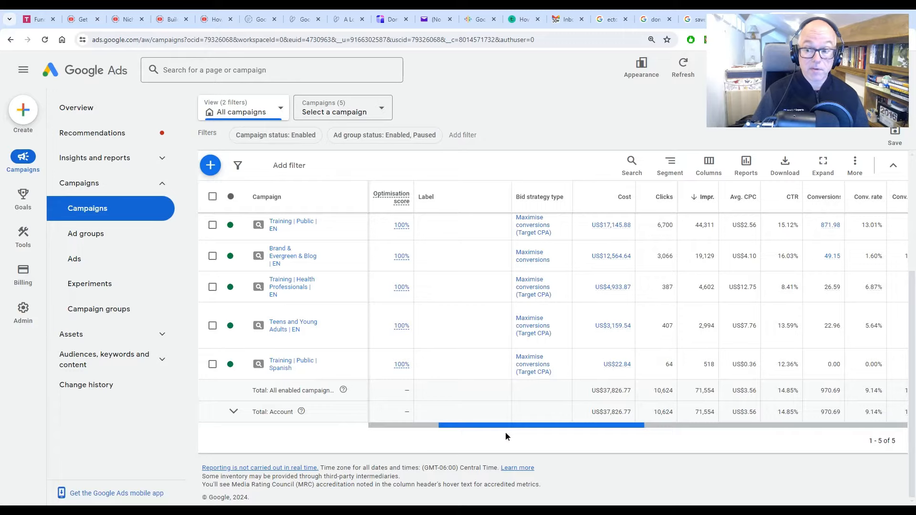
{"action": "left_click_drag", "start_coordinate": [506, 434], "coordinate": [638, 426]}
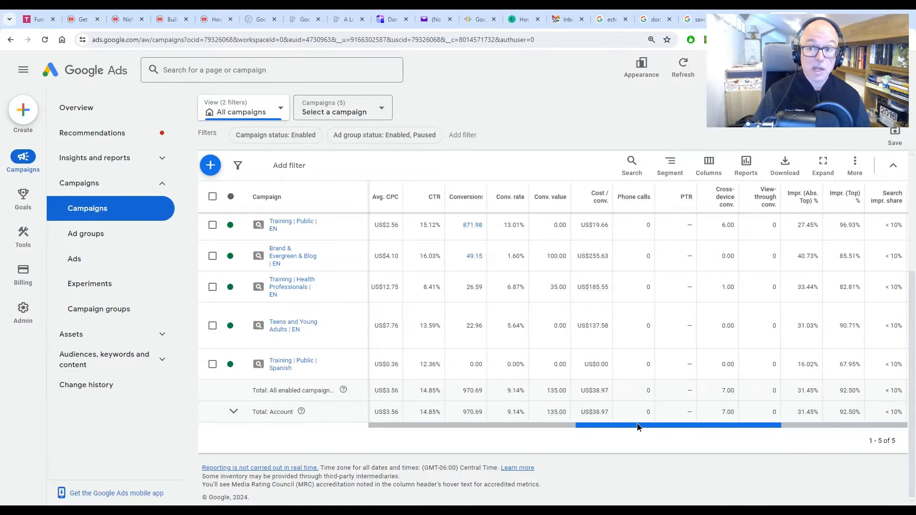
{"action": "scroll", "coordinate": [658, 192], "scroll_direction": "up", "scroll_amount": 4}
{"action": "scroll", "coordinate": [692, 211], "scroll_direction": "down", "scroll_amount": 4}
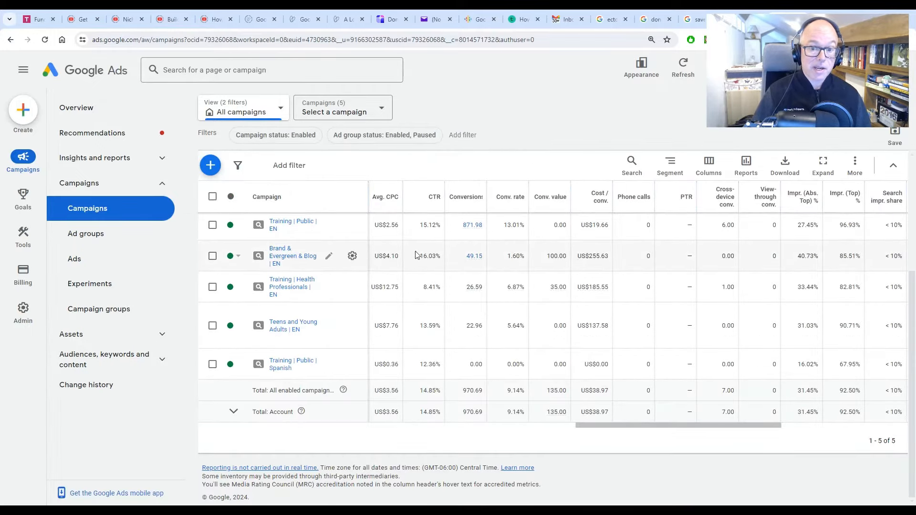
{"action": "mouse_move", "coordinate": [476, 232]}
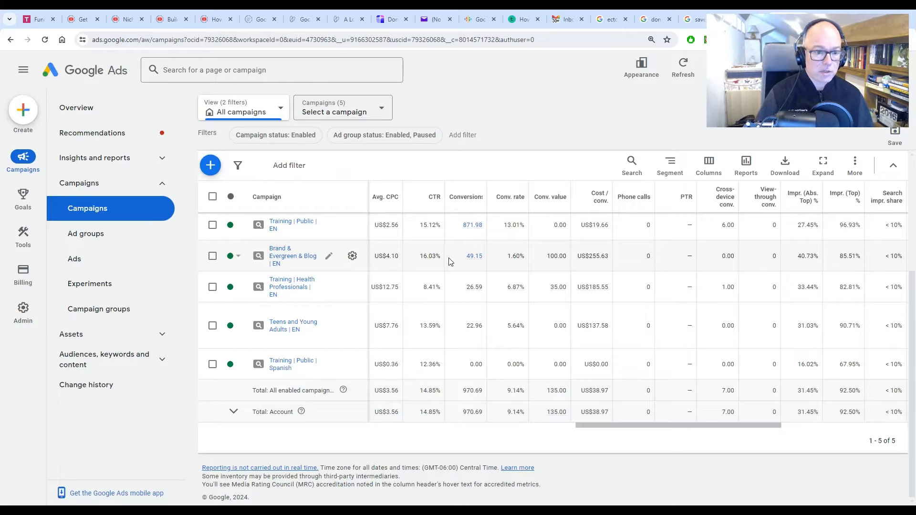
{"action": "scroll", "coordinate": [513, 372], "scroll_direction": "left", "scroll_amount": 5}
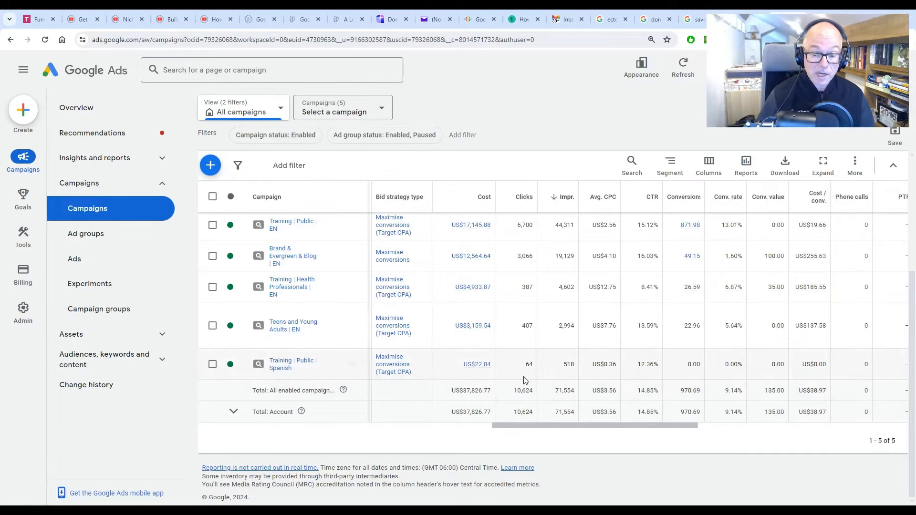
{"action": "left_click_drag", "start_coordinate": [519, 372], "coordinate": [533, 375]}
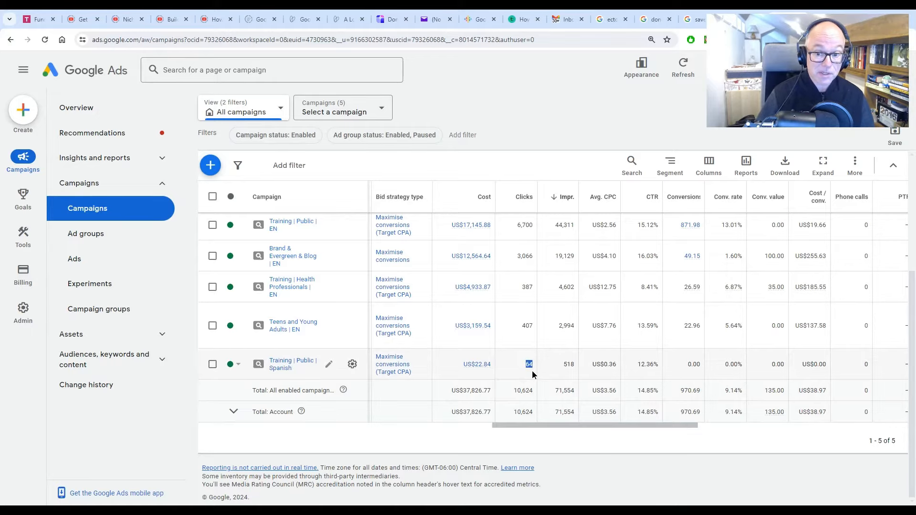
{"action": "left_click", "coordinate": [528, 374]}
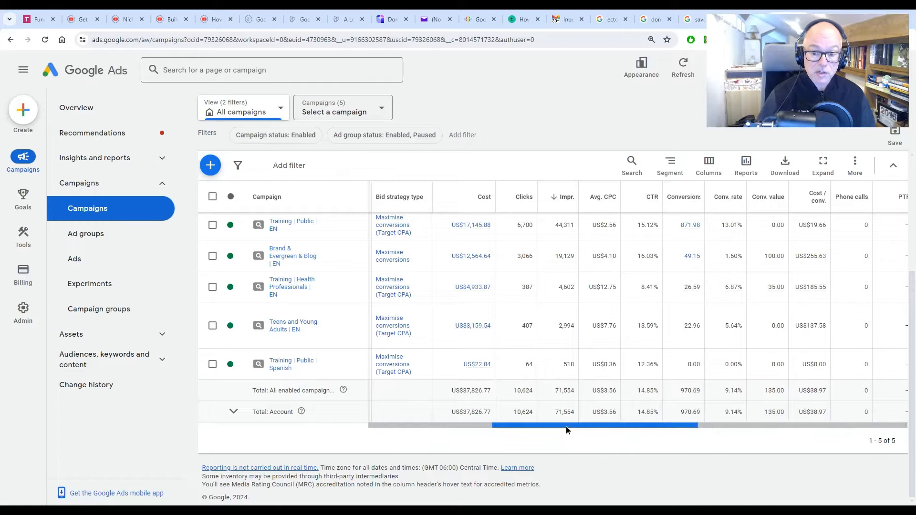
{"action": "left_click_drag", "start_coordinate": [566, 430], "coordinate": [581, 430]}
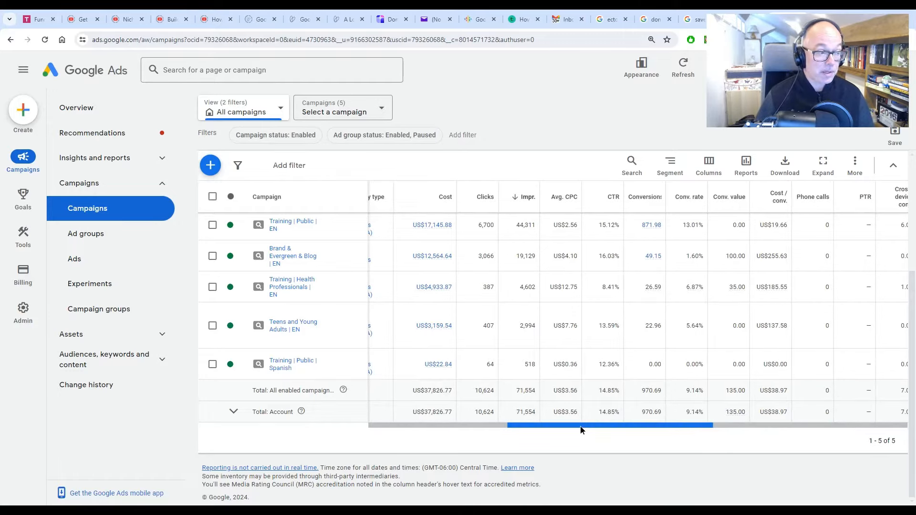
{"action": "left_click_drag", "start_coordinate": [581, 430], "coordinate": [442, 430]}
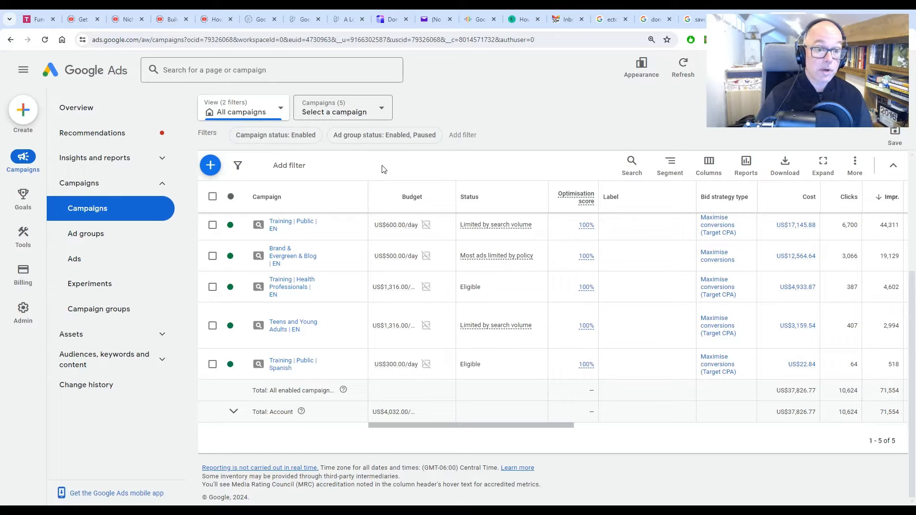
Start a new campaign by loading the settings of the existing Training | Public | Spanish campaign.
{"action": "left_click", "coordinate": [210, 167]}
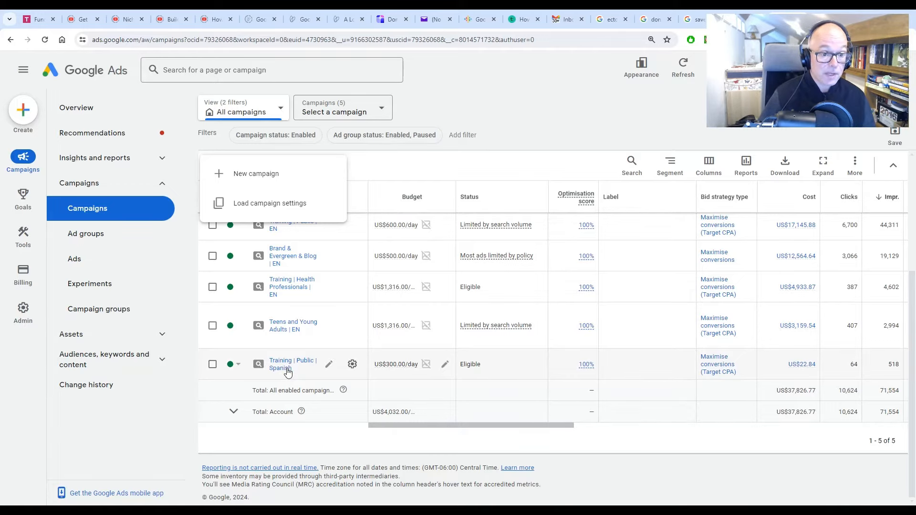
{"action": "left_click", "coordinate": [266, 203]}
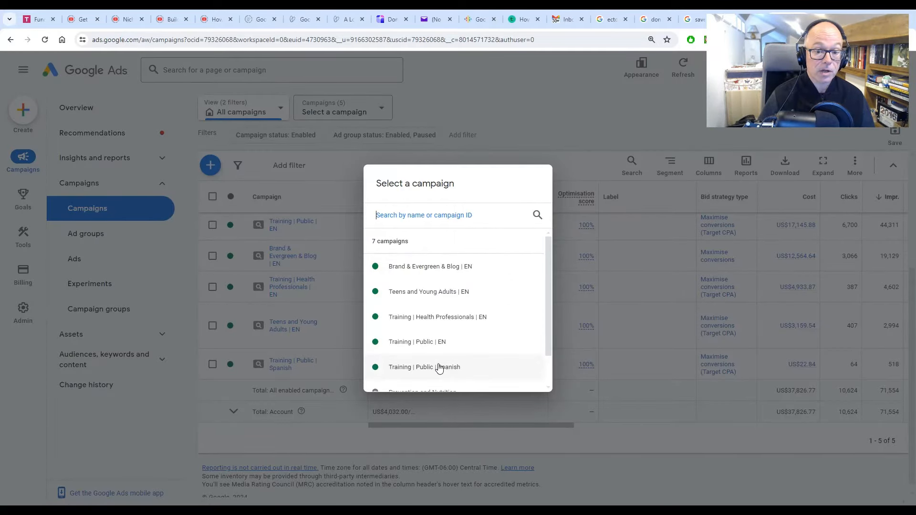
{"action": "left_click", "coordinate": [439, 368]}
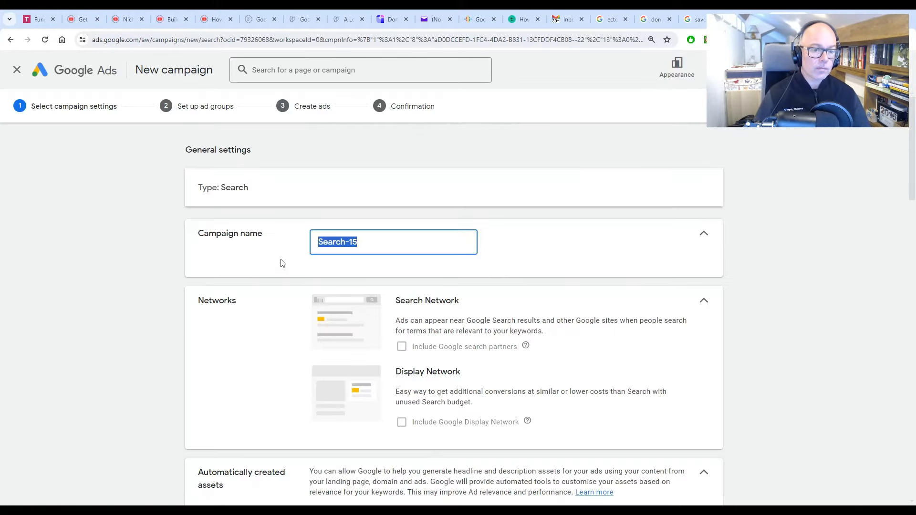
Review the new campaign's name and its Search and Display Network options, and collapse the Networks section.
{"action": "left_click", "coordinate": [282, 263]}
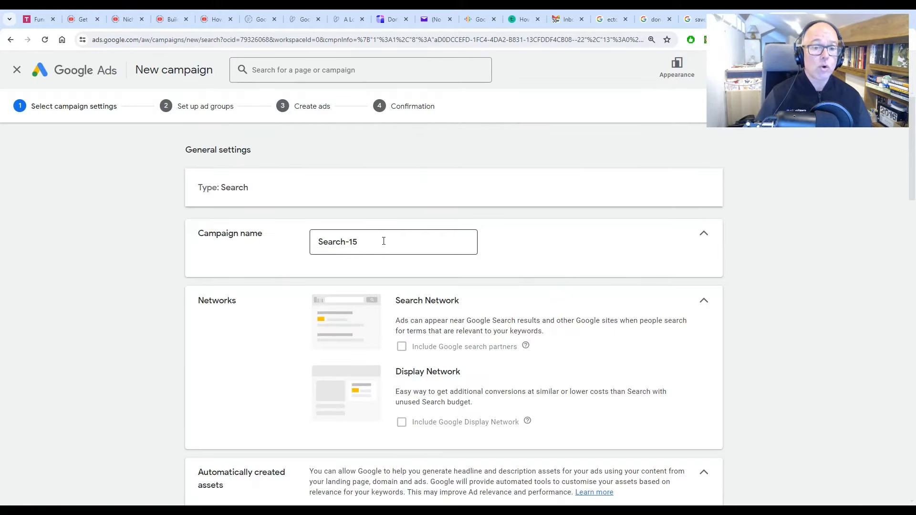
{"action": "left_click_drag", "start_coordinate": [385, 241], "coordinate": [305, 244]}
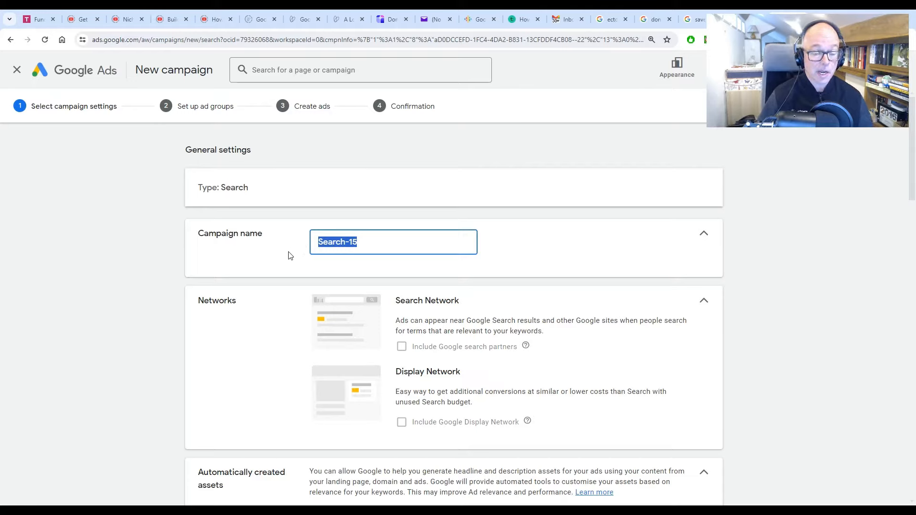
{"action": "left_click", "coordinate": [794, 266]}
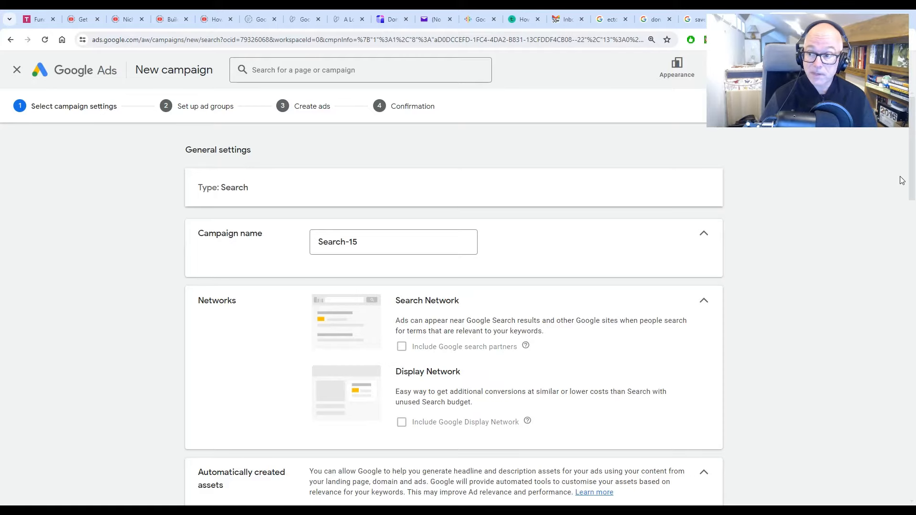
{"action": "left_click_drag", "start_coordinate": [911, 179], "coordinate": [910, 211]}
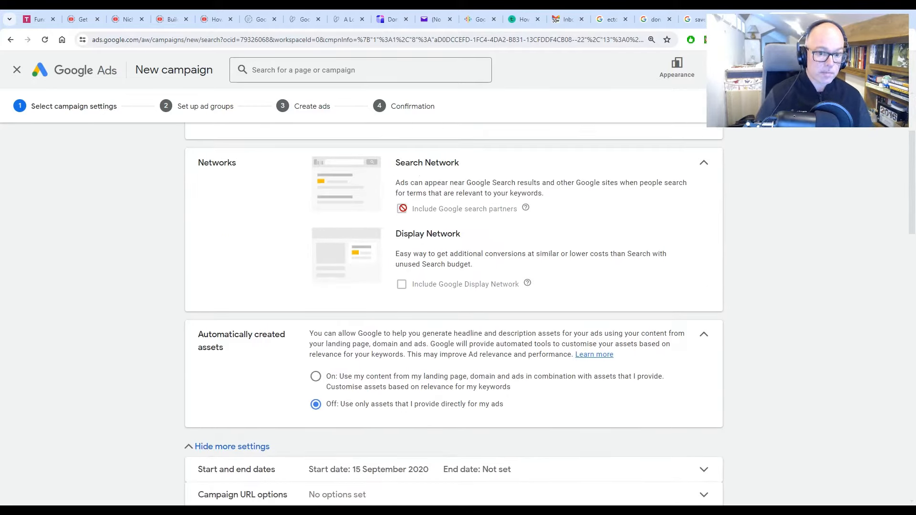
{"action": "left_click", "coordinate": [401, 284]}
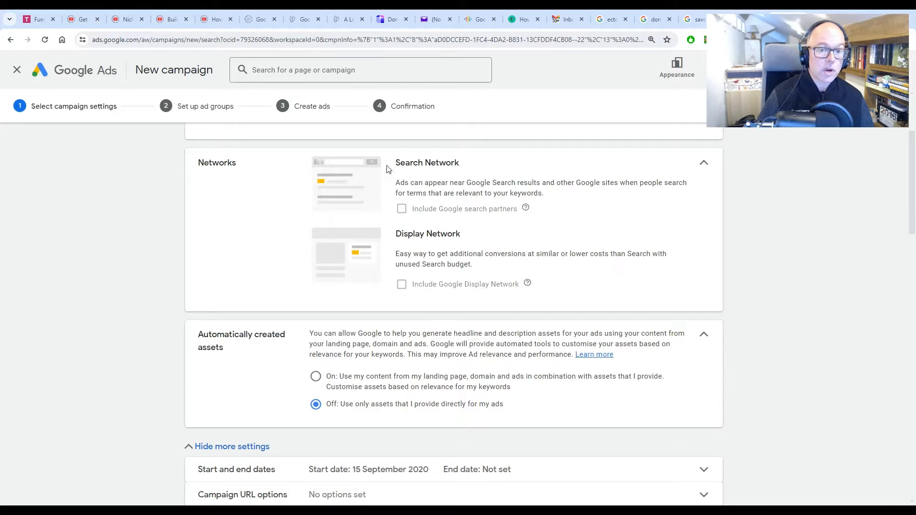
{"action": "left_click_drag", "start_coordinate": [395, 163], "coordinate": [542, 292]}
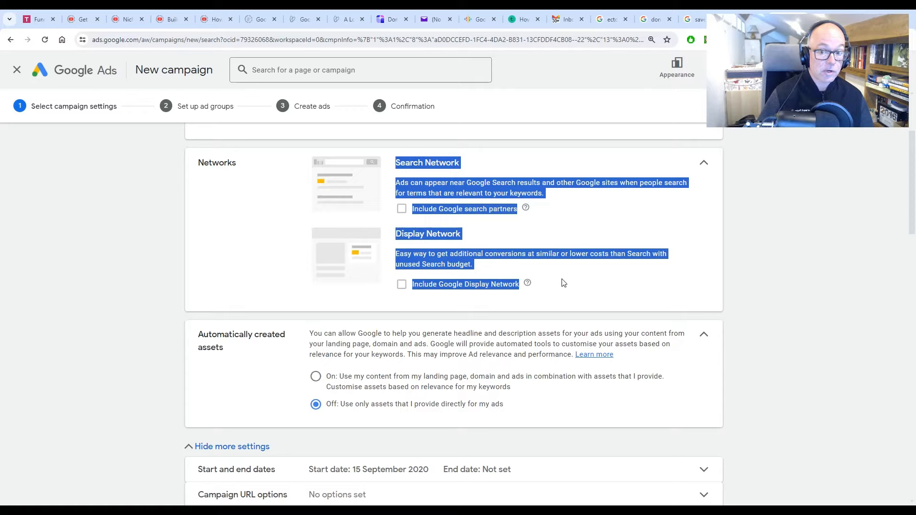
{"action": "left_click", "coordinate": [566, 291]}
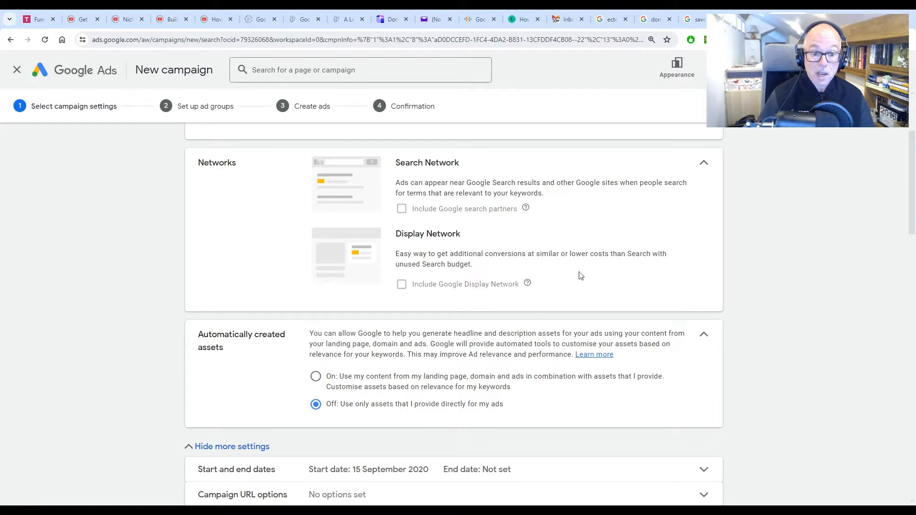
{"action": "left_click", "coordinate": [704, 164]}
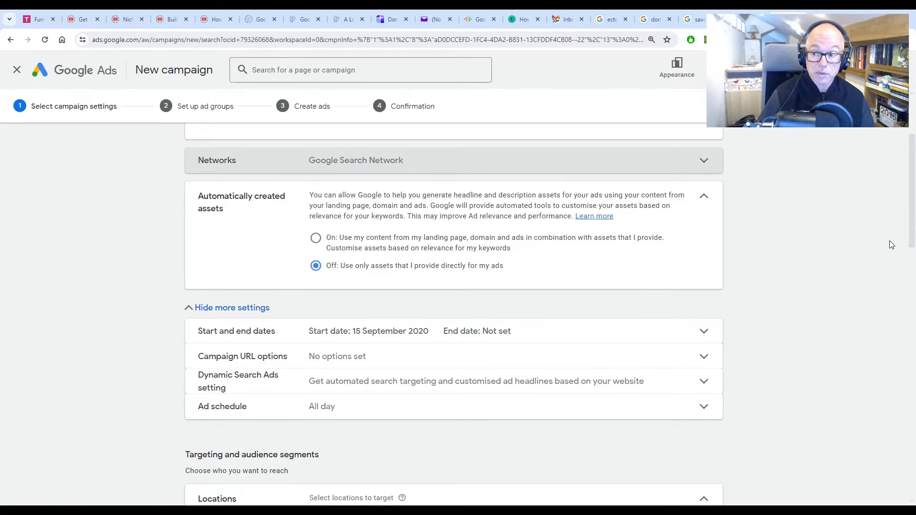
Expand the campaign's start and end dates and review the date options.
{"action": "left_click_drag", "start_coordinate": [913, 237], "coordinate": [915, 247]}
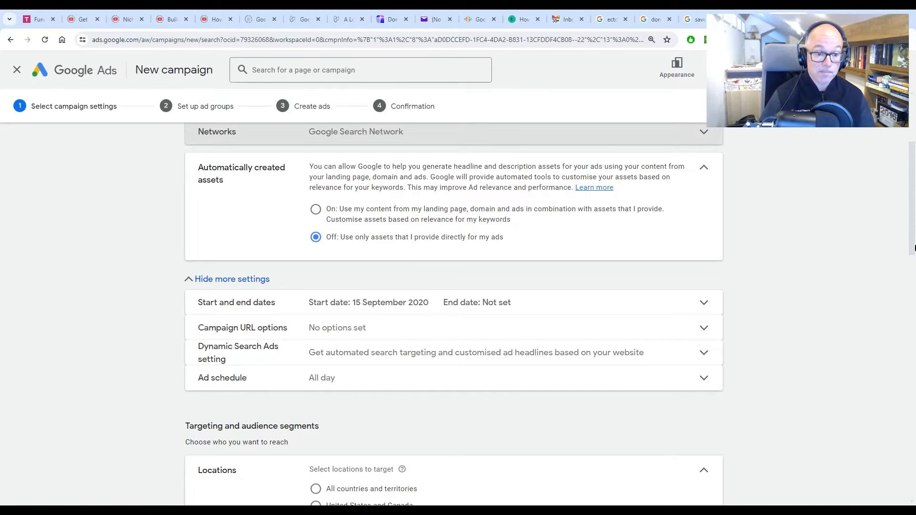
{"action": "left_click_drag", "start_coordinate": [915, 247], "coordinate": [915, 255]}
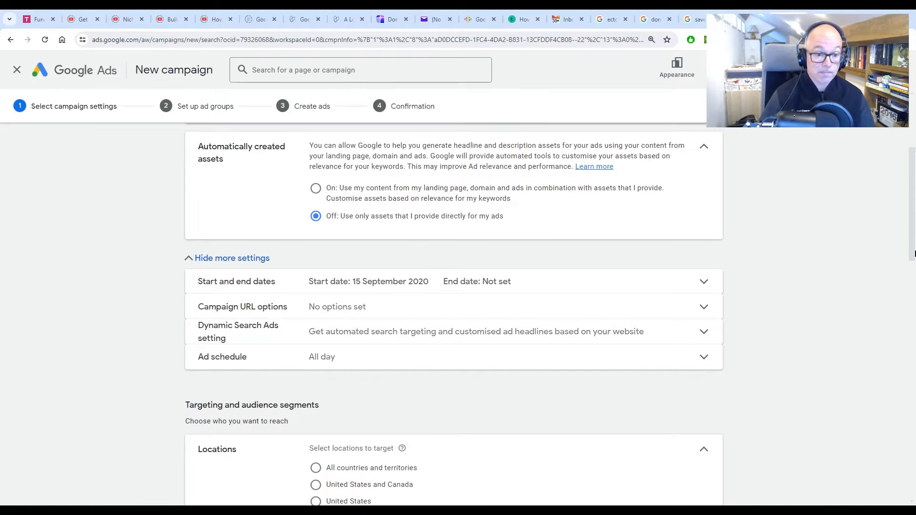
{"action": "left_click", "coordinate": [286, 283]}
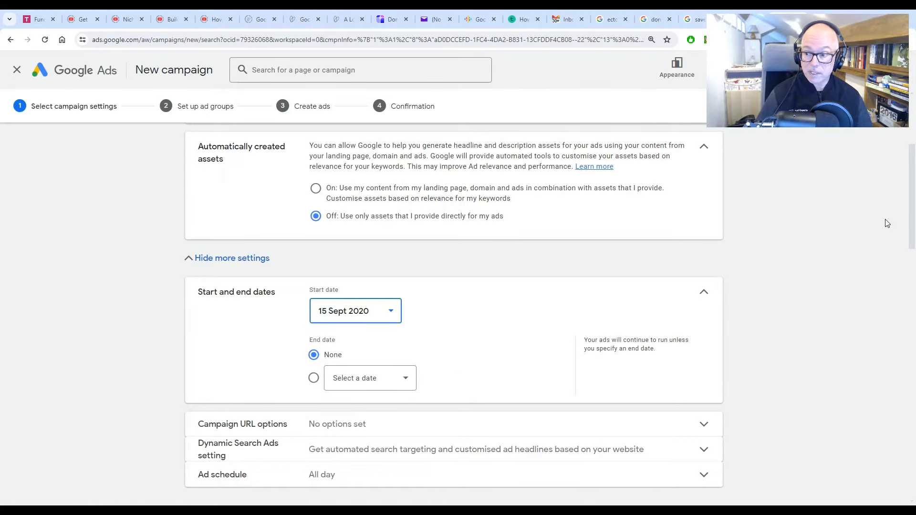
{"action": "left_click_drag", "start_coordinate": [911, 225], "coordinate": [911, 245]}
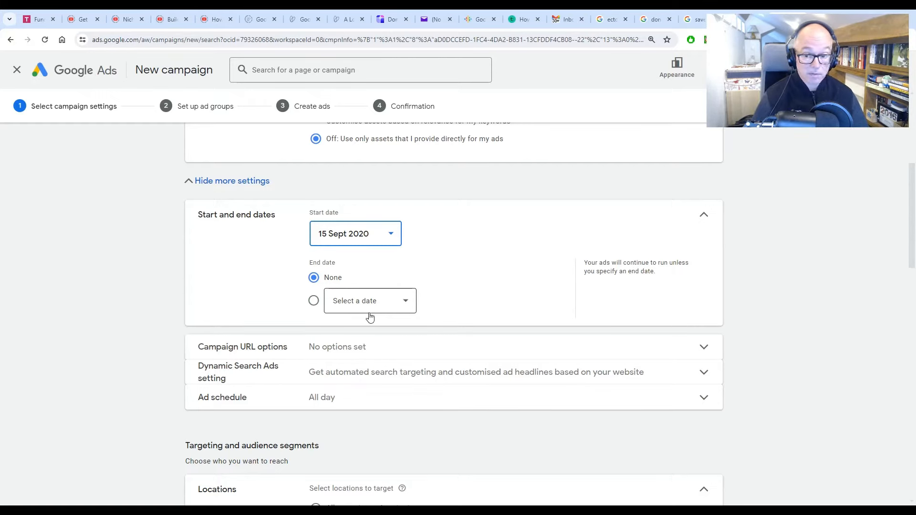
Expand the Dynamic Search Ads setting, enter domain.org as an example website, and clear the website again.
{"action": "left_click_drag", "start_coordinate": [915, 249], "coordinate": [911, 293]}
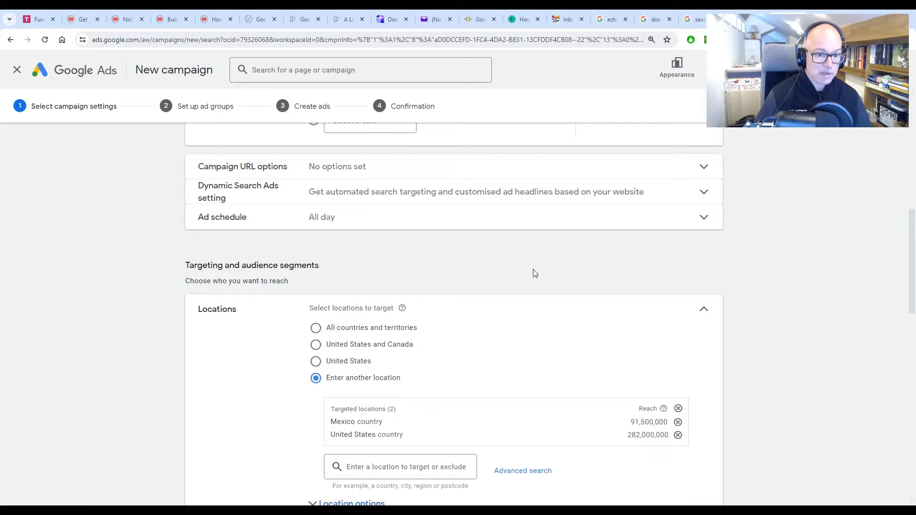
{"action": "left_click", "coordinate": [408, 196]}
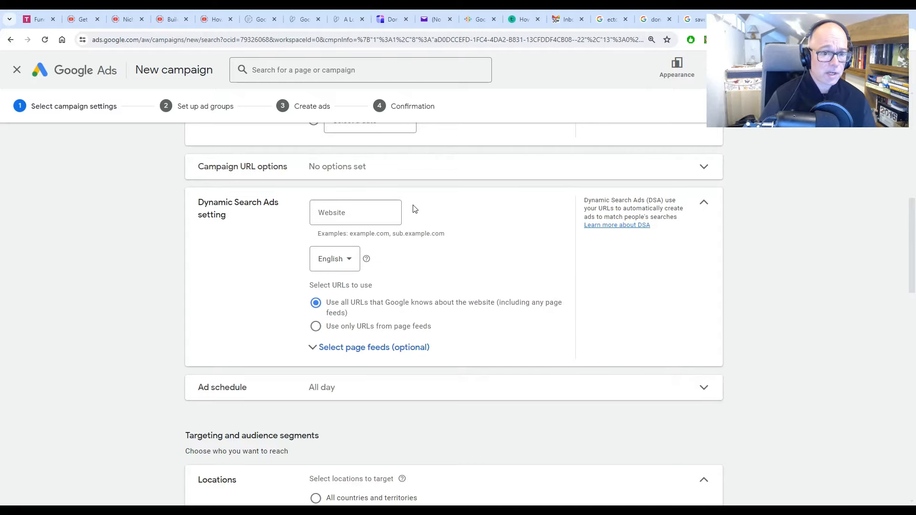
{"action": "left_click", "coordinate": [329, 214]}
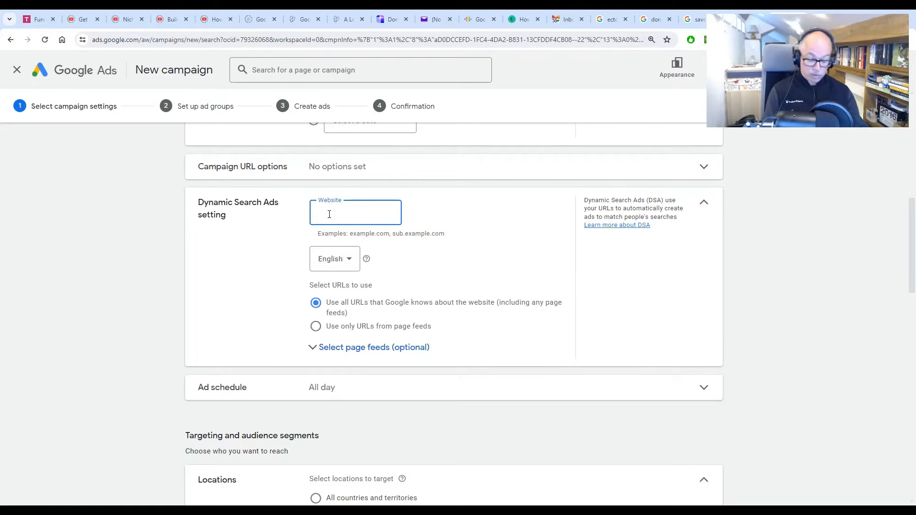
{"action": "type", "text": "domain."}
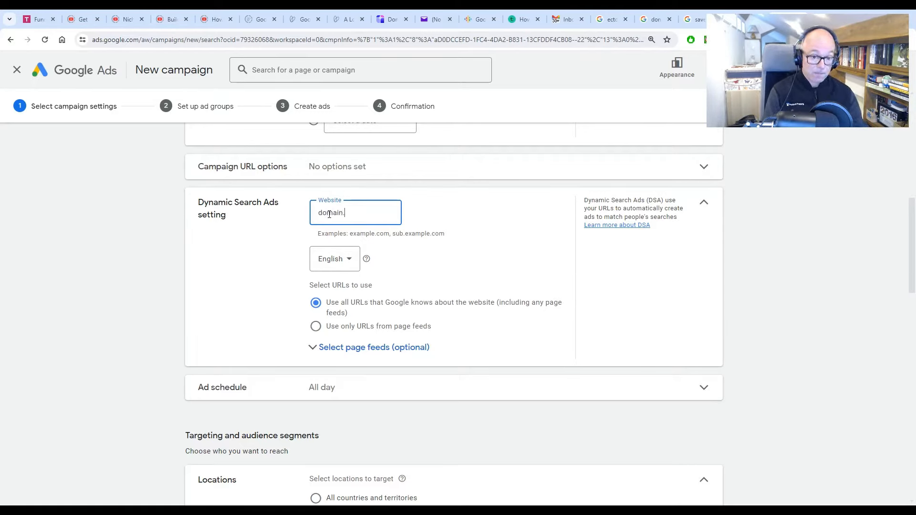
{"action": "type", "text": "org"}
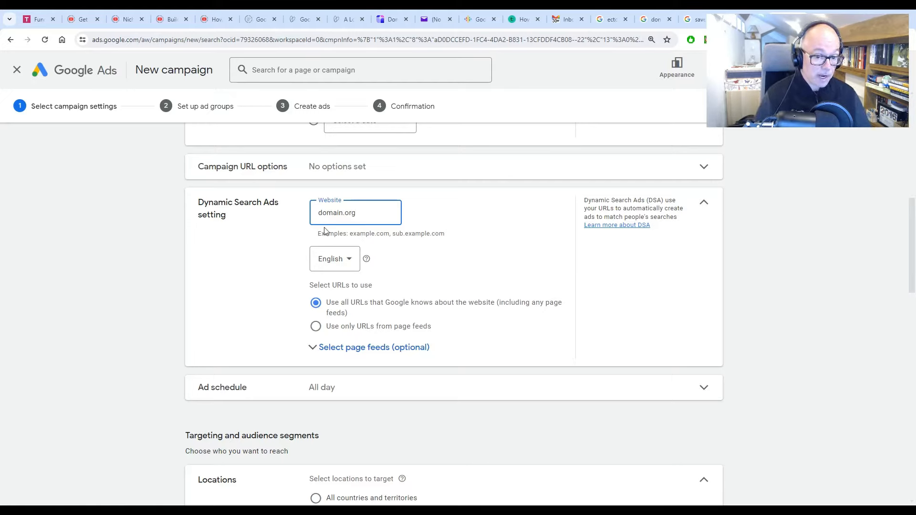
{"action": "left_click_drag", "start_coordinate": [347, 234], "coordinate": [388, 241]}
{"action": "double_click", "coordinate": [375, 212]}
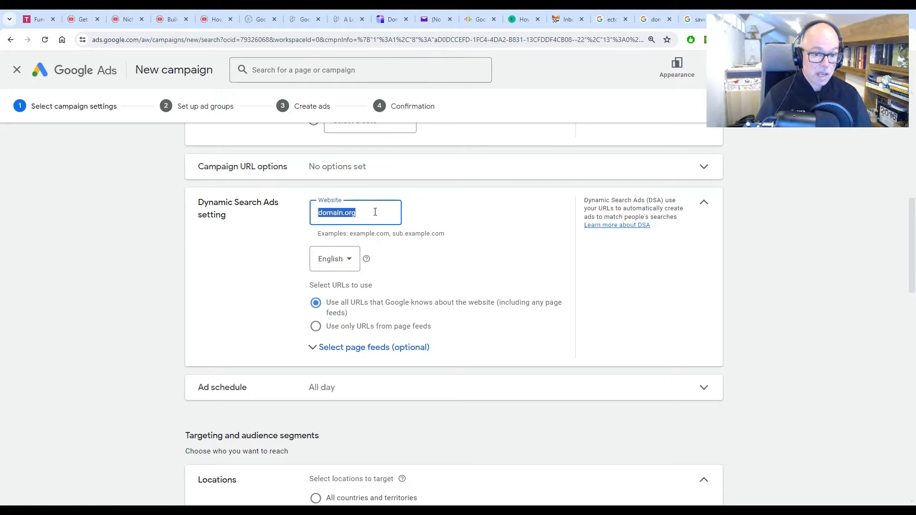
{"action": "key", "text": "BackSpace"}
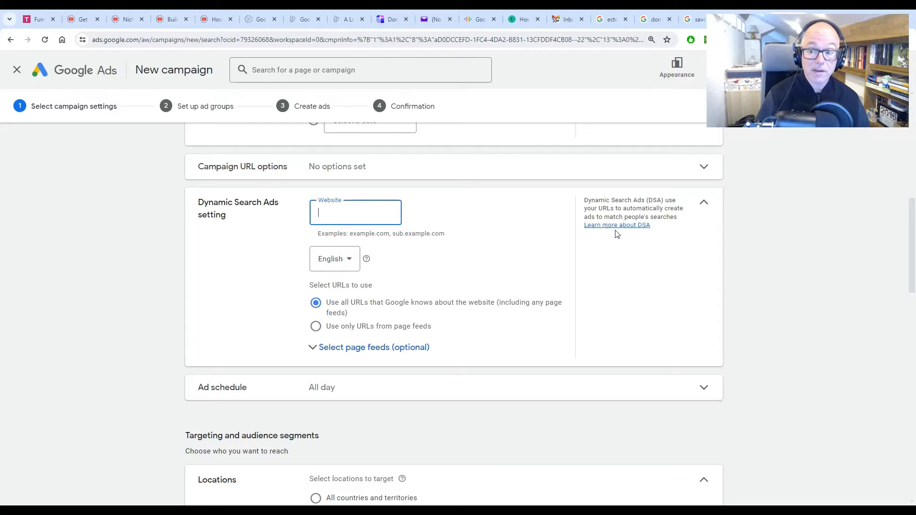
Collapse the Dynamic Search Ads setting and review the day options in the campaign's ad schedule.
{"action": "left_click", "coordinate": [705, 204]}
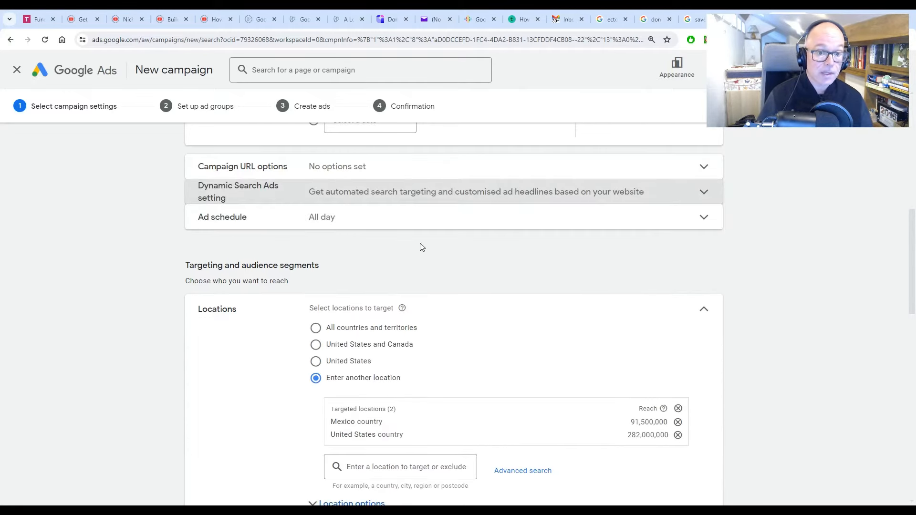
{"action": "left_click", "coordinate": [333, 223]}
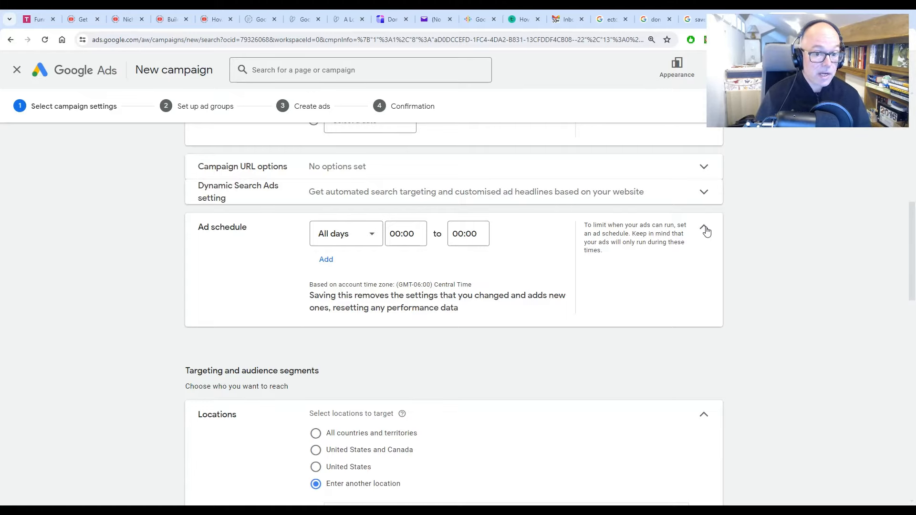
{"action": "left_click", "coordinate": [347, 237]}
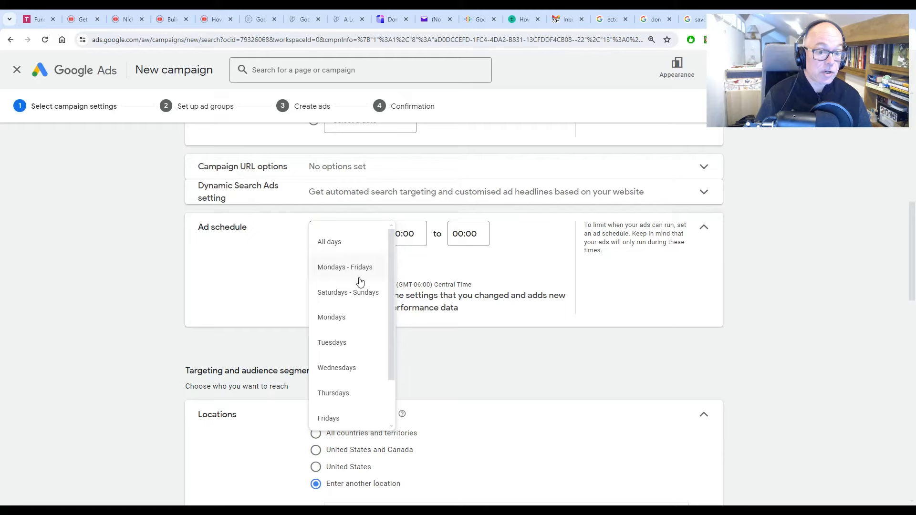
{"action": "left_click", "coordinate": [546, 236]}
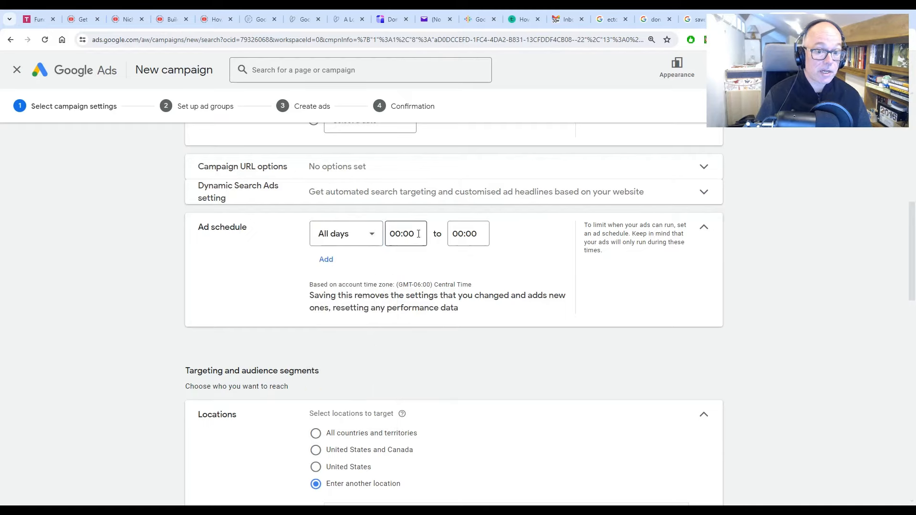
{"action": "left_click", "coordinate": [705, 229]}
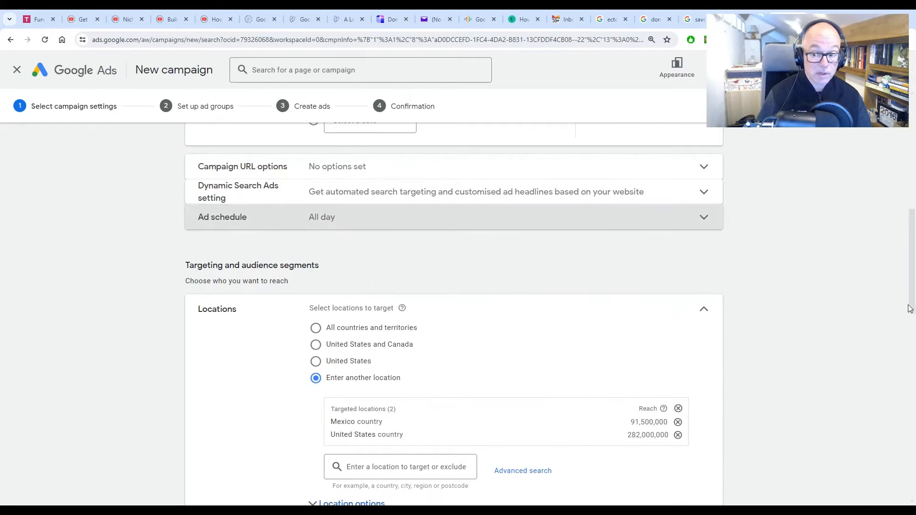
Open the advanced location search and look up locations matching "dji" and "was".
{"action": "left_click_drag", "start_coordinate": [911, 297], "coordinate": [915, 330]}
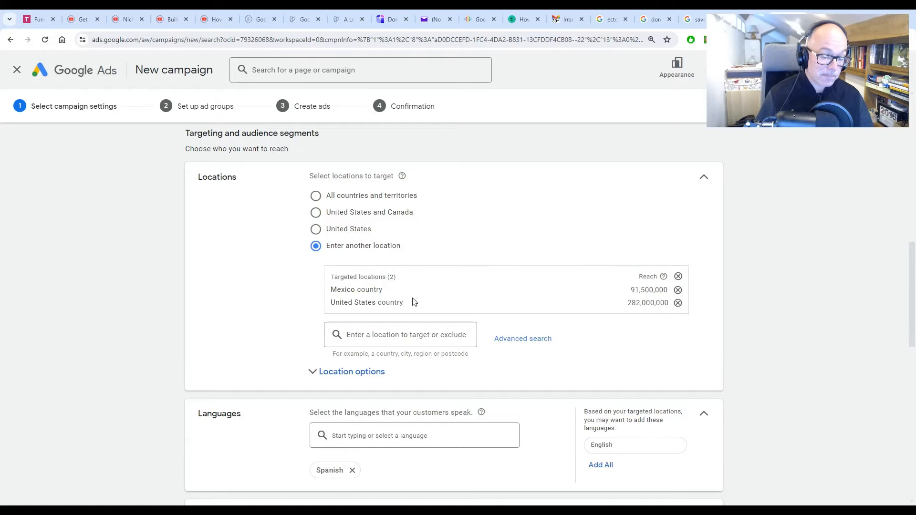
{"action": "scroll", "coordinate": [334, 312], "scroll_direction": "down", "scroll_amount": 1}
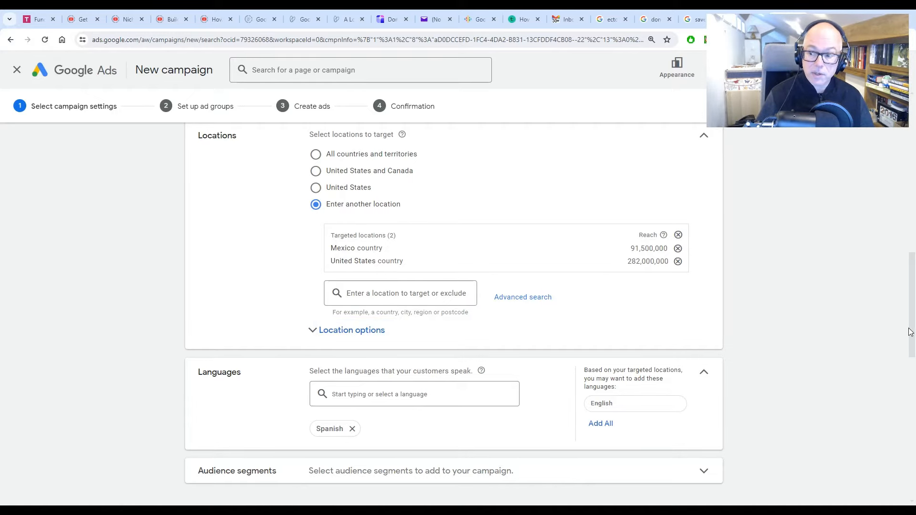
{"action": "left_click_drag", "start_coordinate": [913, 332], "coordinate": [911, 316]}
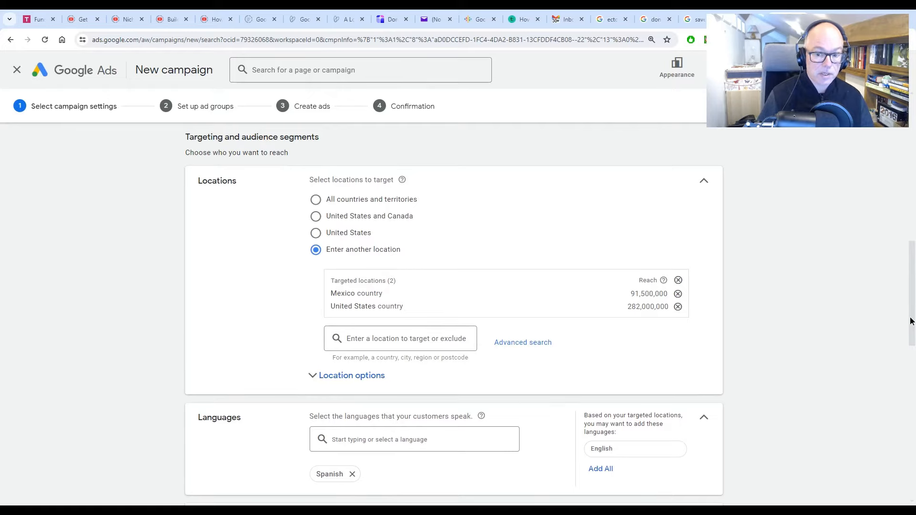
{"action": "left_click", "coordinate": [513, 346]}
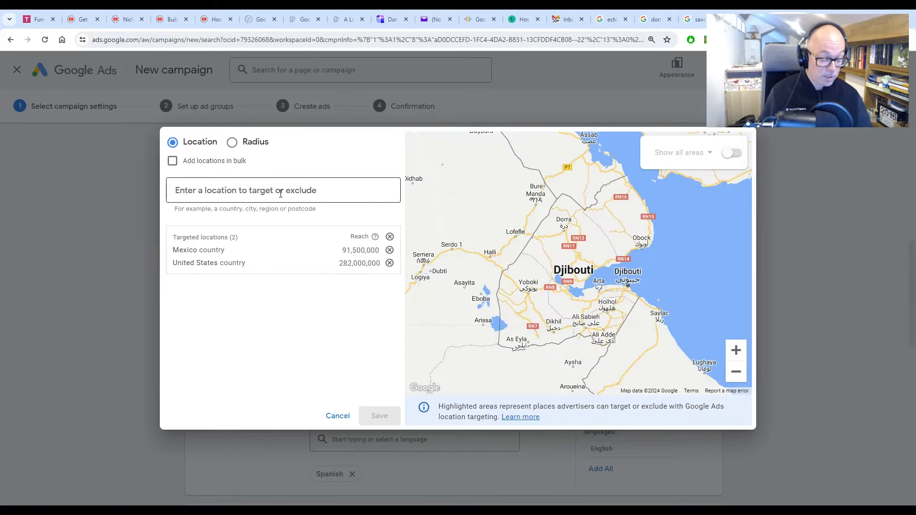
{"action": "type", "text": "dji"}
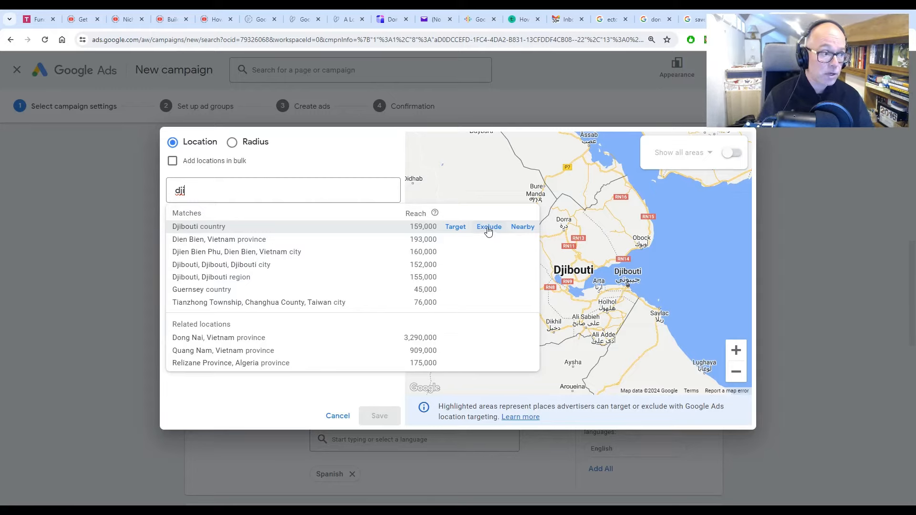
{"action": "left_click", "coordinate": [221, 186]}
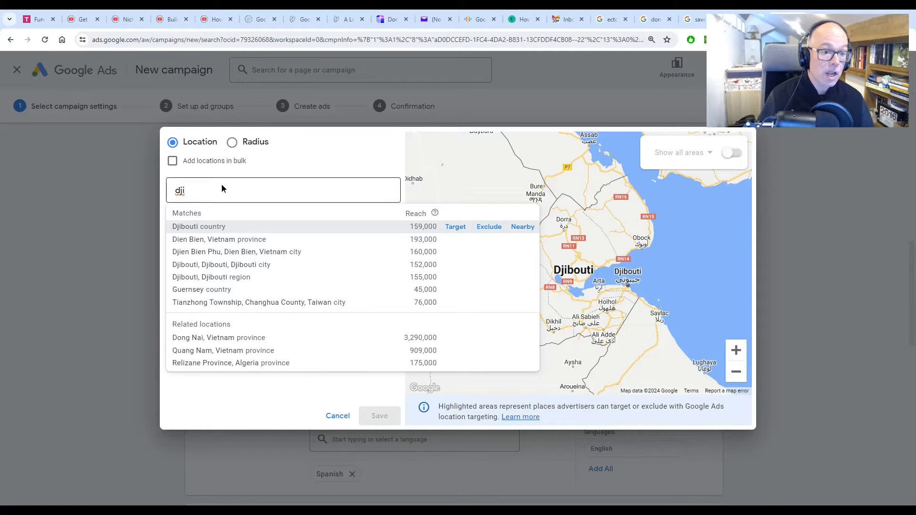
{"action": "double_click", "coordinate": [223, 197]}
{"action": "key", "text": "BackSpace"}
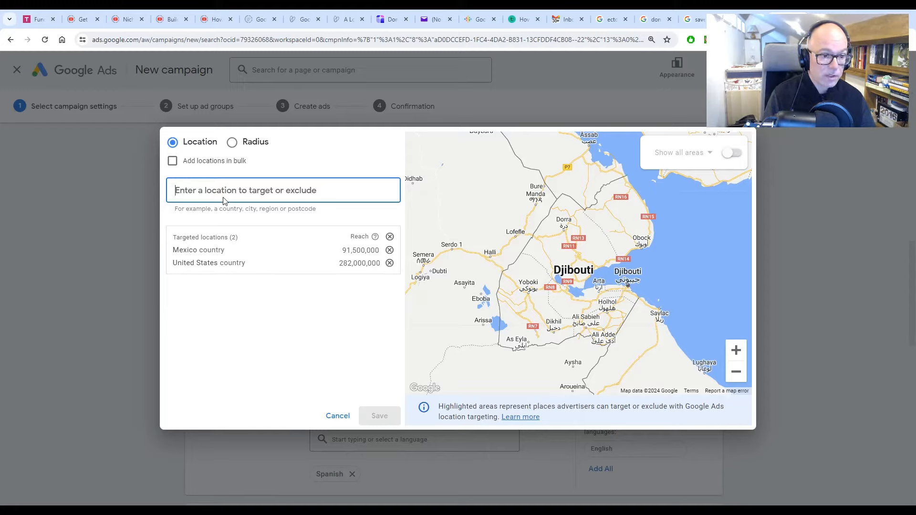
{"action": "type", "text": "was"}
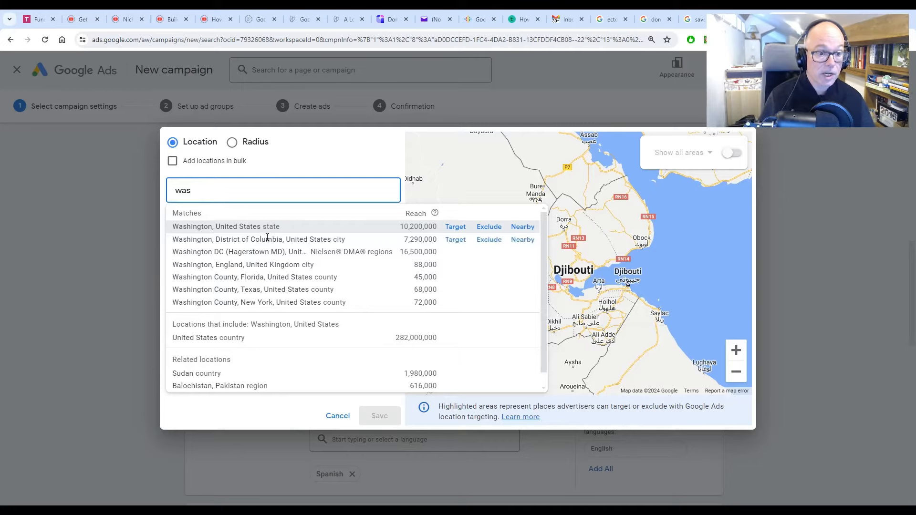
Search for "newca" and add the city of Newcastle upon Tyne, England, as a targeted location.
{"action": "double_click", "coordinate": [254, 195]}
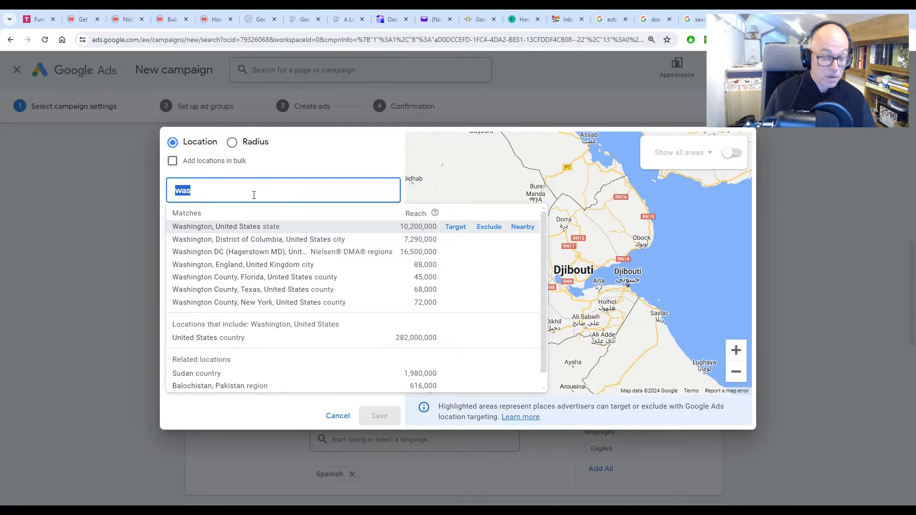
{"action": "type", "text": "new"}
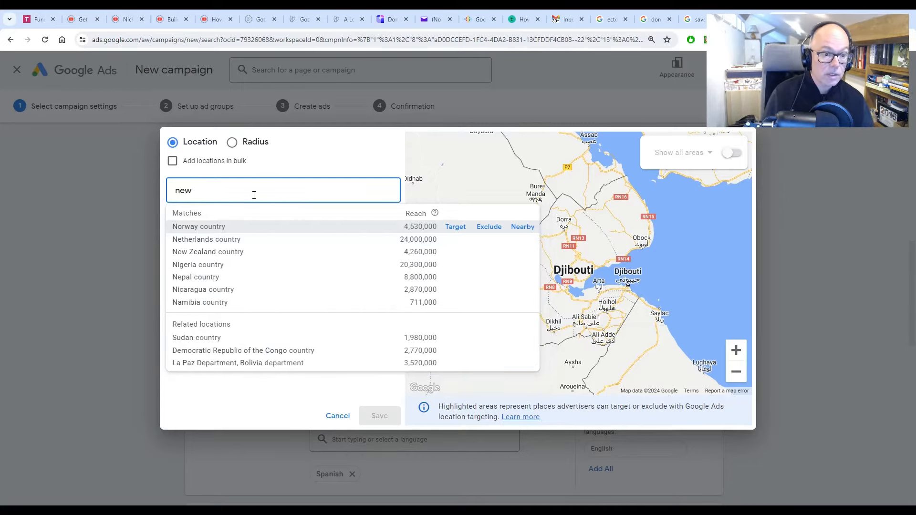
{"action": "type", "text": "ca"}
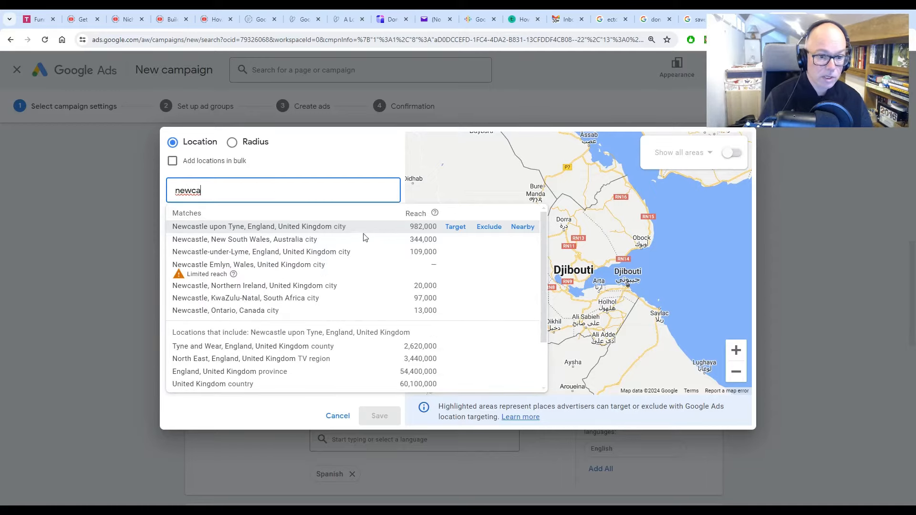
{"action": "double_click", "coordinate": [329, 193]}
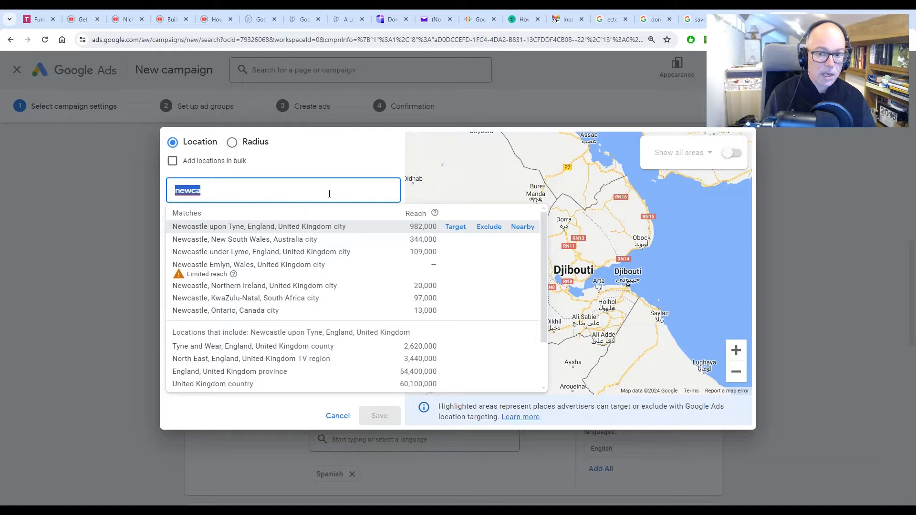
{"action": "left_click", "coordinate": [454, 227]}
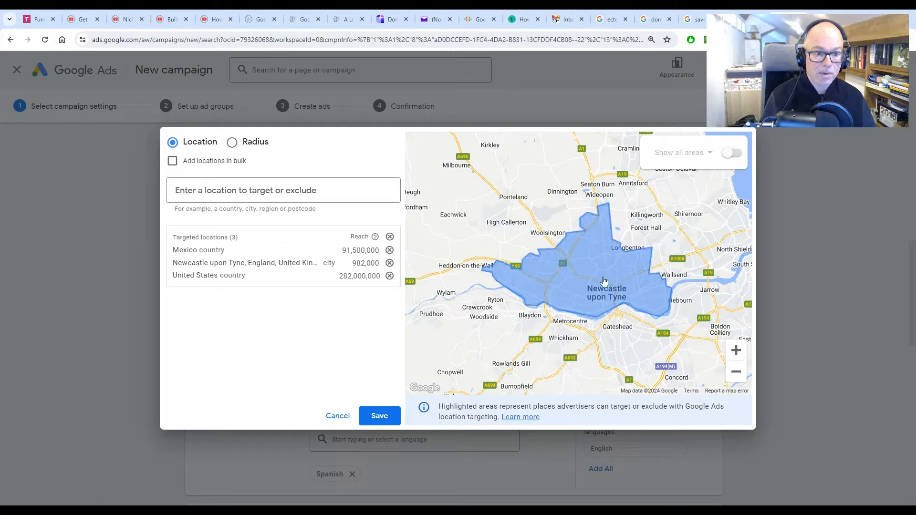
Examine the targeted areas on a world-scale map and remove Newcastle upon Tyne from the targeted locations.
{"action": "left_click", "coordinate": [735, 372]}
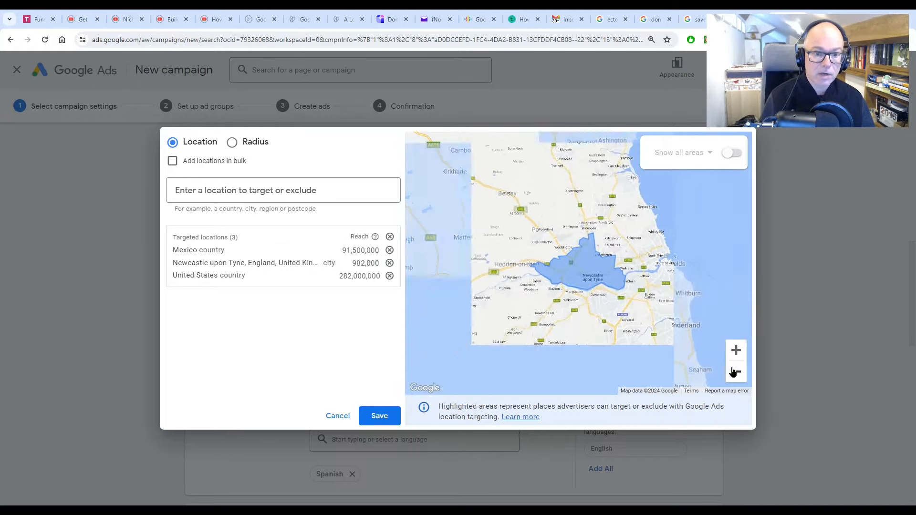
{"action": "left_click", "coordinate": [734, 372]}
{"action": "left_click", "coordinate": [735, 372]}
{"action": "left_click", "coordinate": [735, 372]}
{"action": "left_click", "coordinate": [734, 372]}
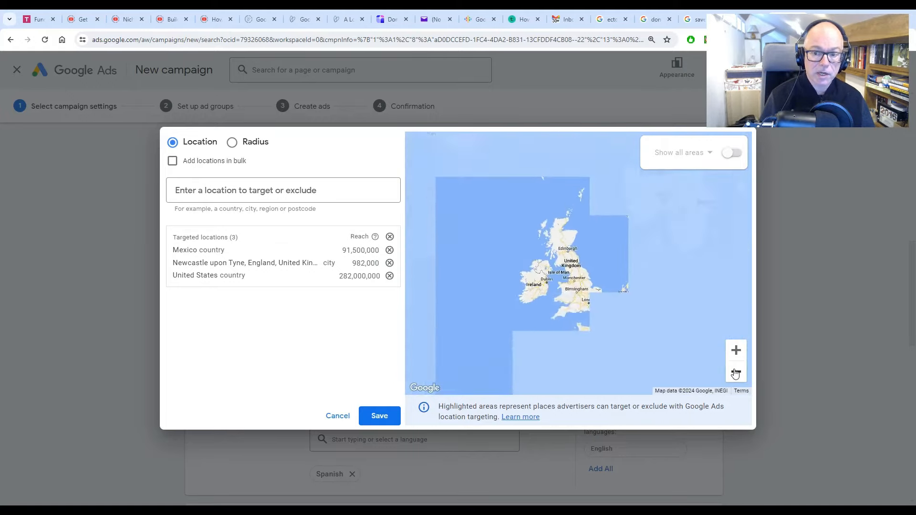
{"action": "left_click", "coordinate": [735, 372]}
{"action": "left_click", "coordinate": [735, 372]}
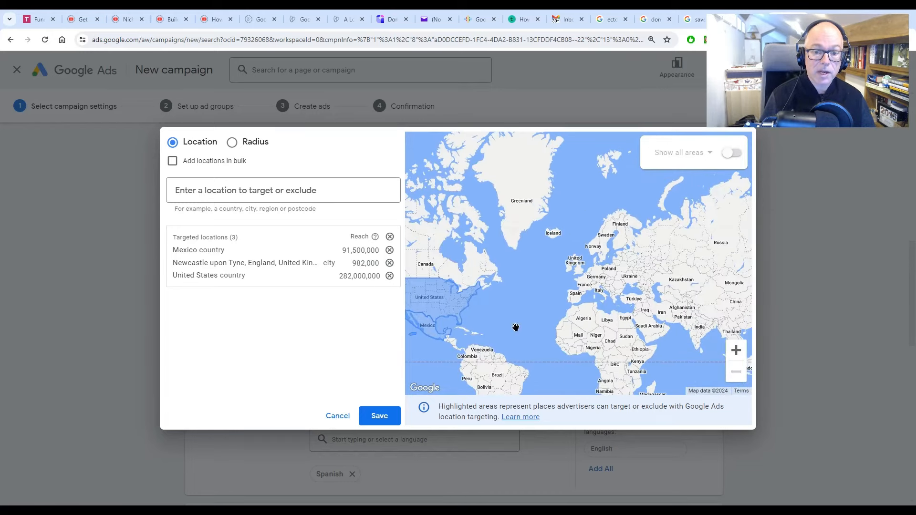
{"action": "left_click_drag", "start_coordinate": [515, 328], "coordinate": [542, 321]}
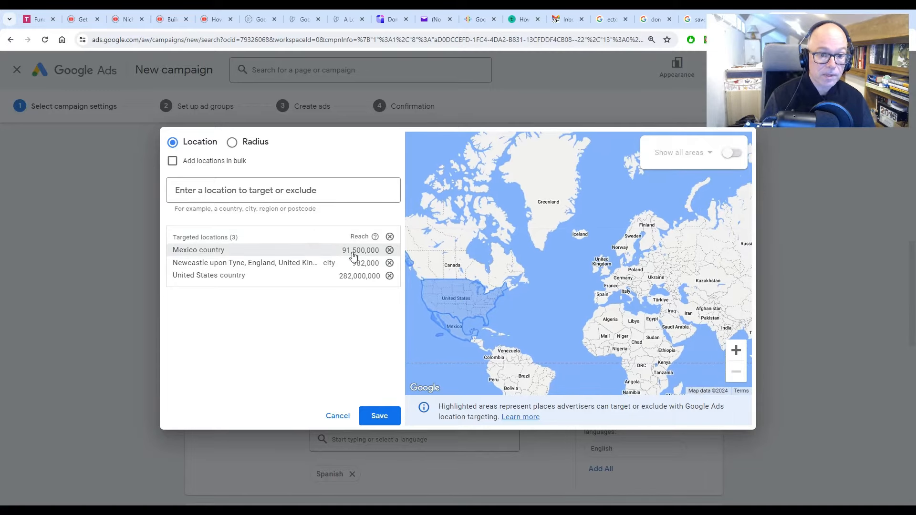
{"action": "left_click", "coordinate": [390, 263]}
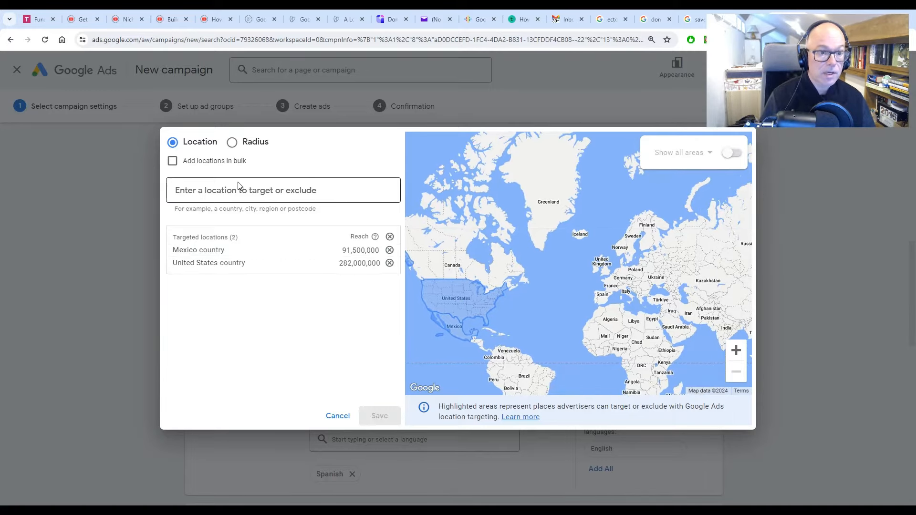
Switch to radius targeting and target a 20 mi radius around London, UK.
{"action": "left_click", "coordinate": [237, 142]}
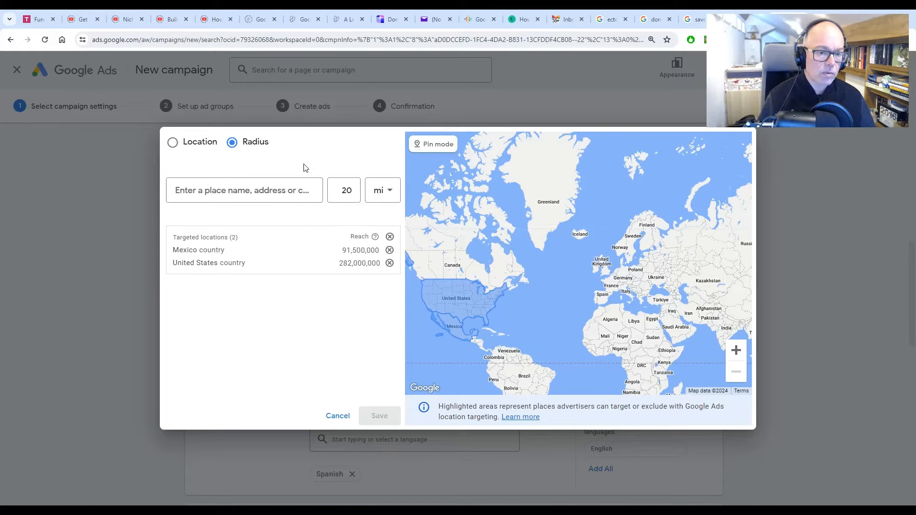
{"action": "left_click", "coordinate": [285, 192]}
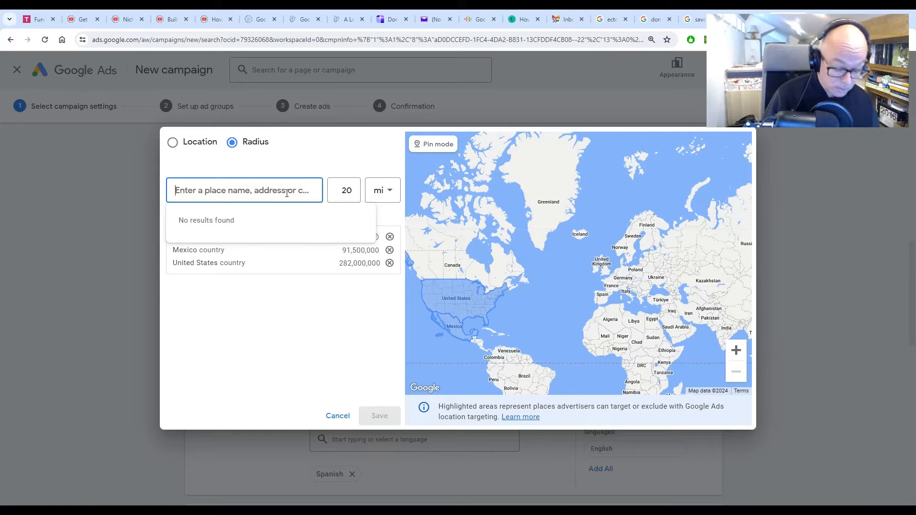
{"action": "type", "text": "london"}
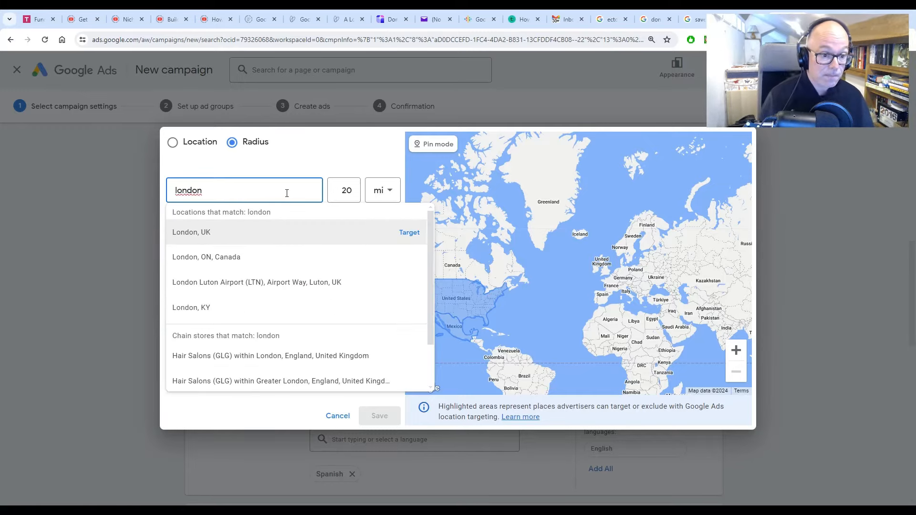
{"action": "left_click", "coordinate": [409, 232]}
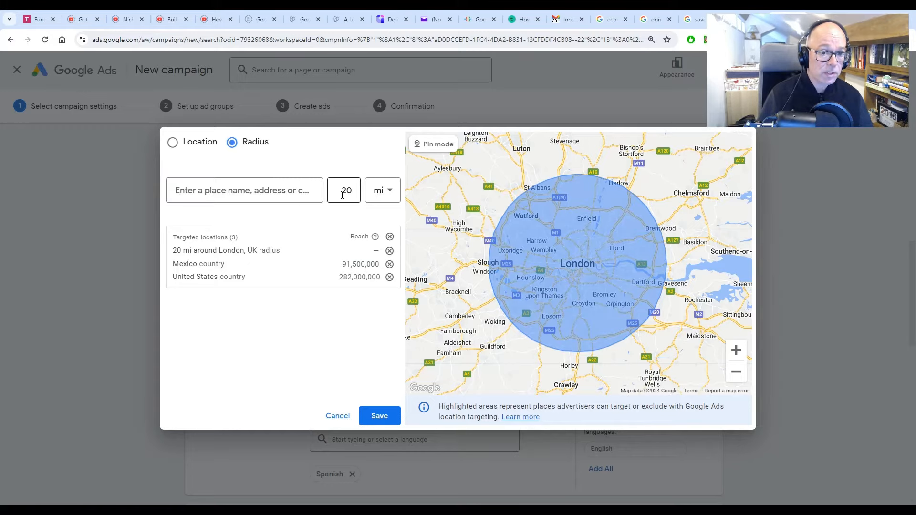
Set the radius distance to 10 mi and remove the London radius target, discarding the advanced location search.
{"action": "left_click_drag", "start_coordinate": [346, 192], "coordinate": [343, 191]}
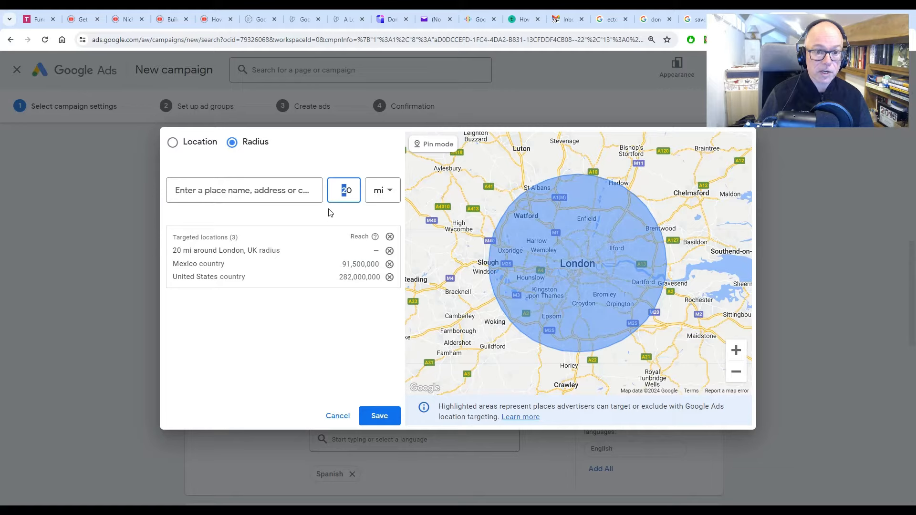
{"action": "type", "text": "1"}
{"action": "key", "text": "Tab"}
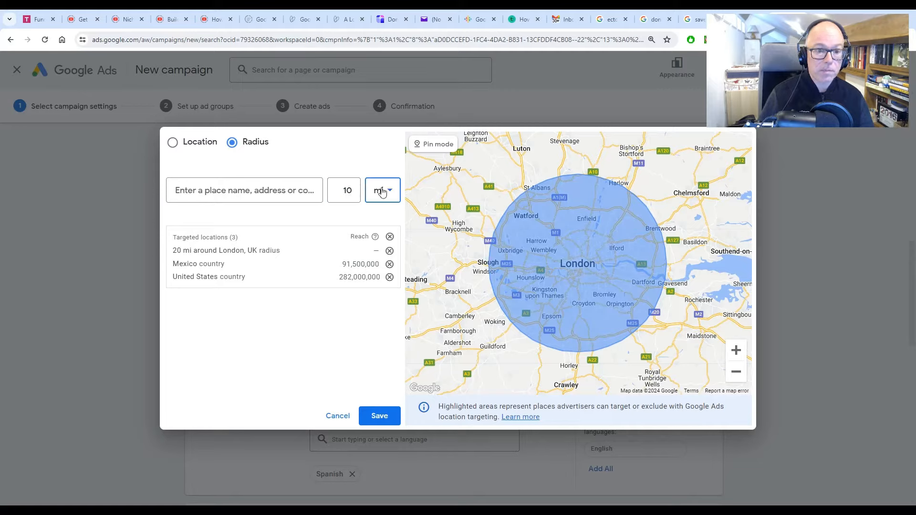
{"action": "left_click", "coordinate": [389, 250]}
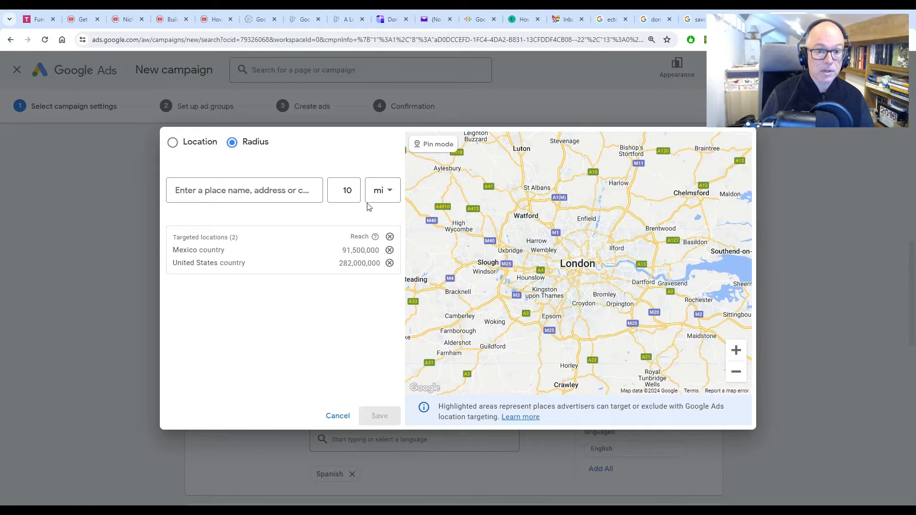
{"action": "left_click", "coordinate": [341, 191]}
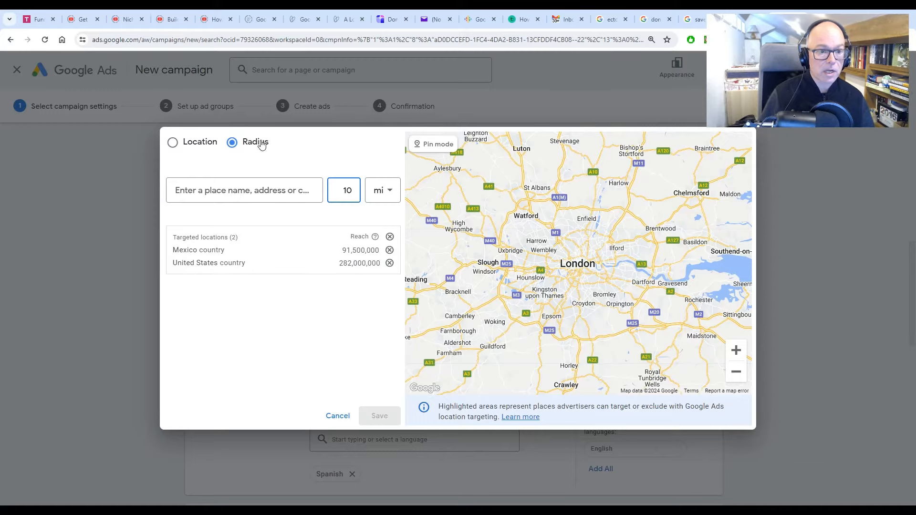
{"action": "left_click", "coordinate": [337, 416]}
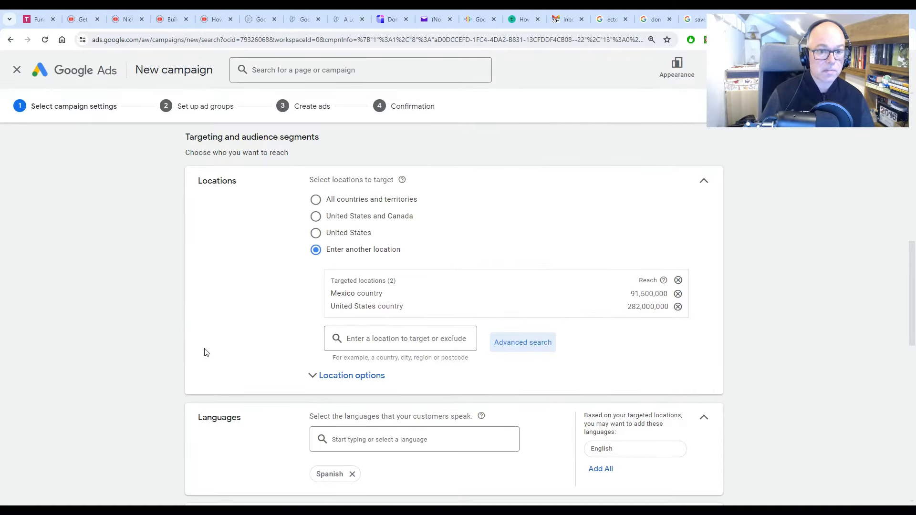
Review the choices in the campaign's language list without selecting another language.
{"action": "scroll", "coordinate": [206, 352], "scroll_direction": "down", "scroll_amount": 4}
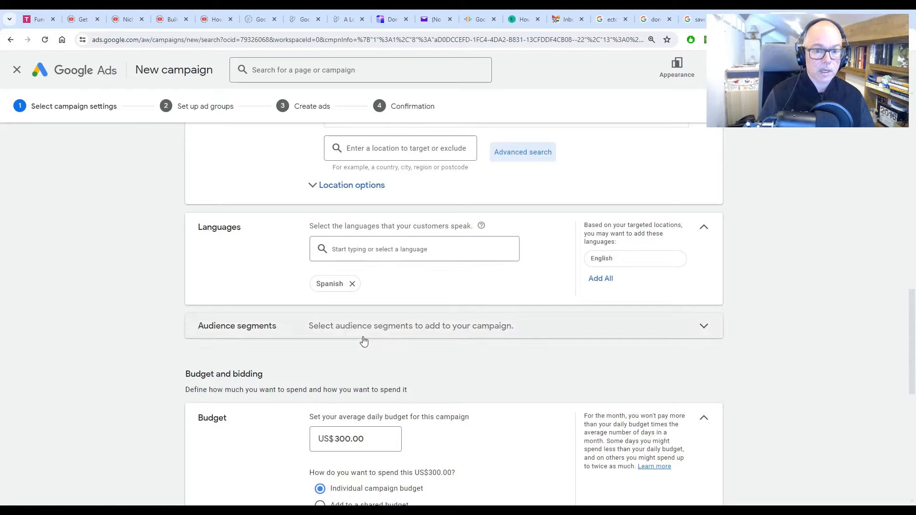
{"action": "left_click", "coordinate": [380, 249]}
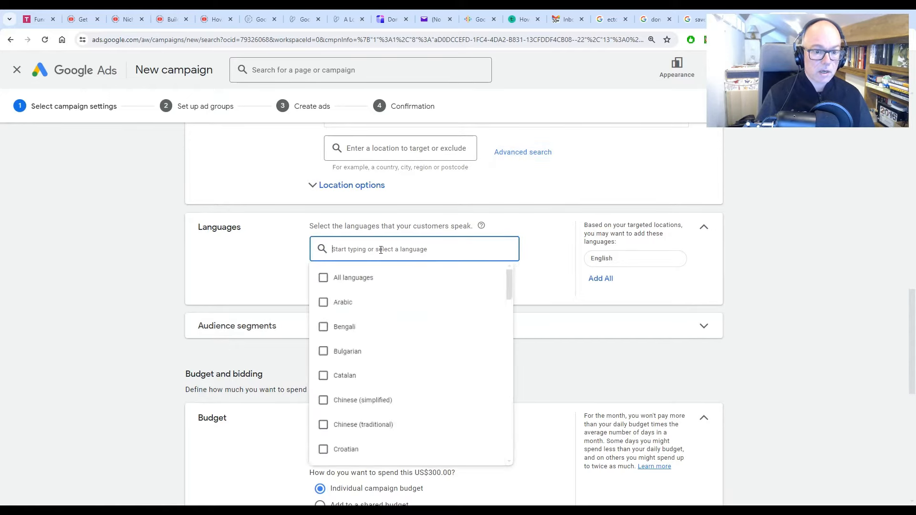
{"action": "left_click", "coordinate": [245, 272]}
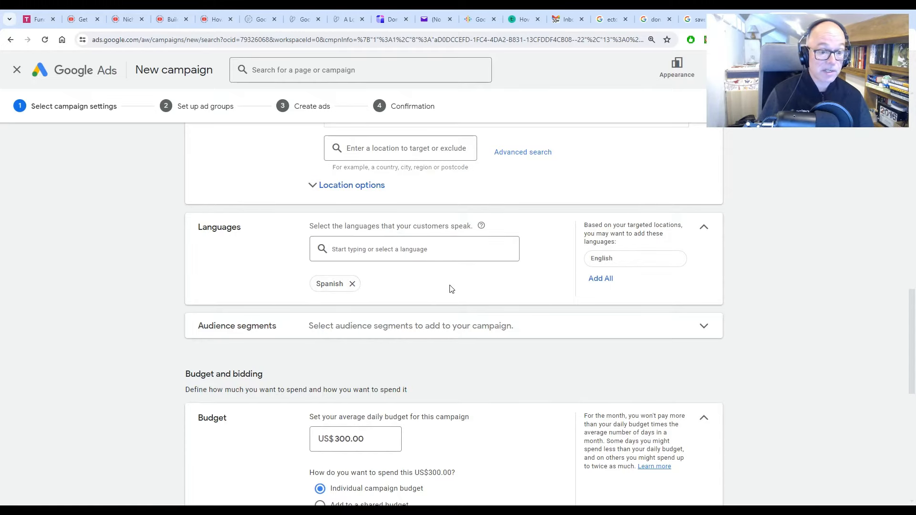
Expand the campaign's audience segments and look through the list of recent and suggested segments.
{"action": "scroll", "coordinate": [912, 353], "scroll_direction": "down", "scroll_amount": 2}
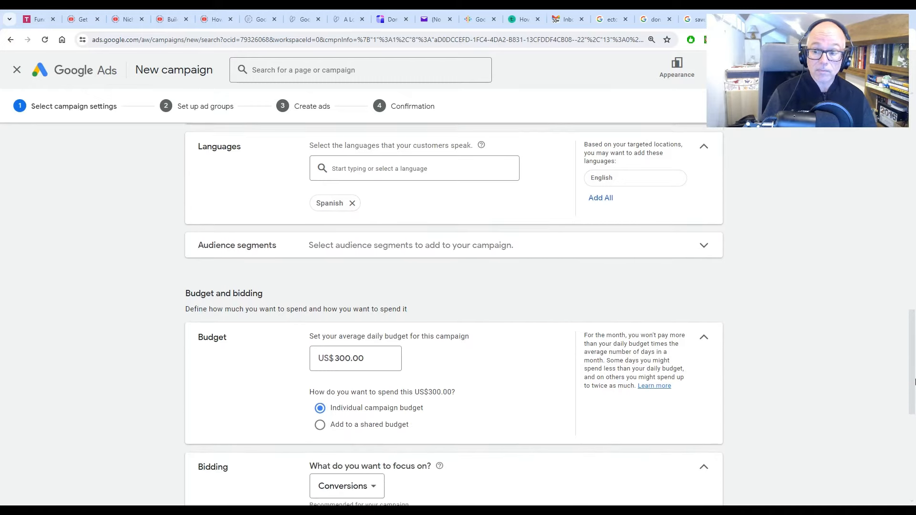
{"action": "left_click", "coordinate": [399, 244]}
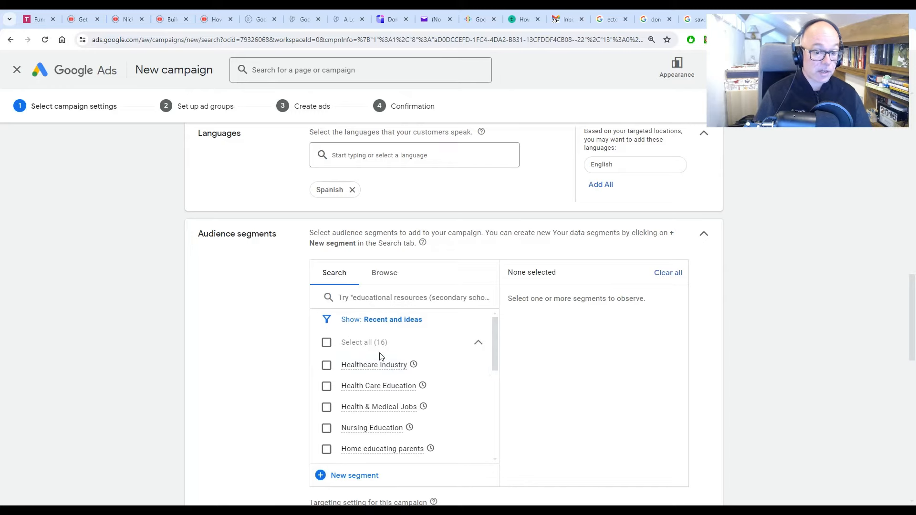
{"action": "left_click_drag", "start_coordinate": [912, 306], "coordinate": [913, 330]}
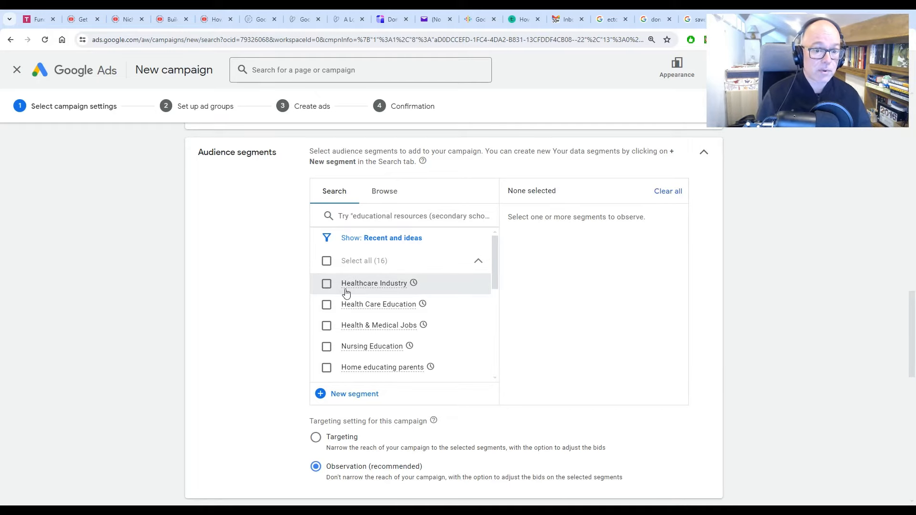
{"action": "mouse_move", "coordinate": [362, 290]}
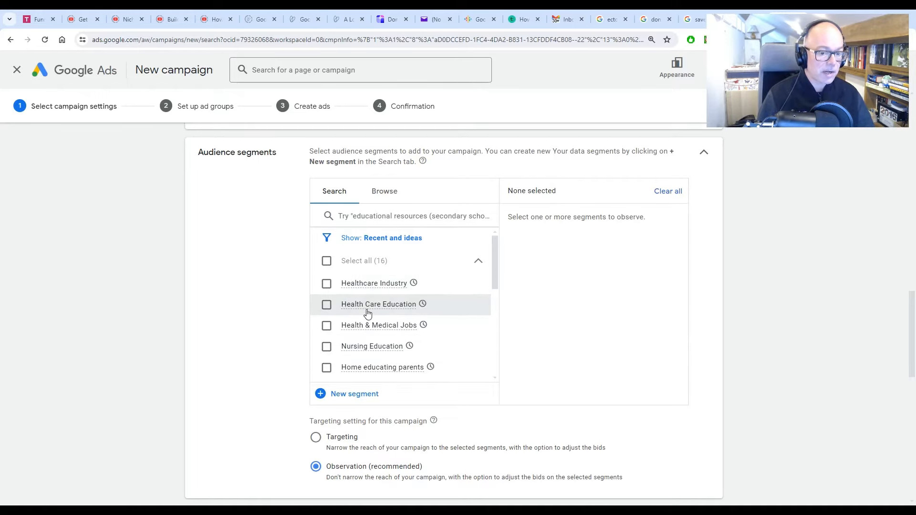
{"action": "mouse_move", "coordinate": [366, 326]}
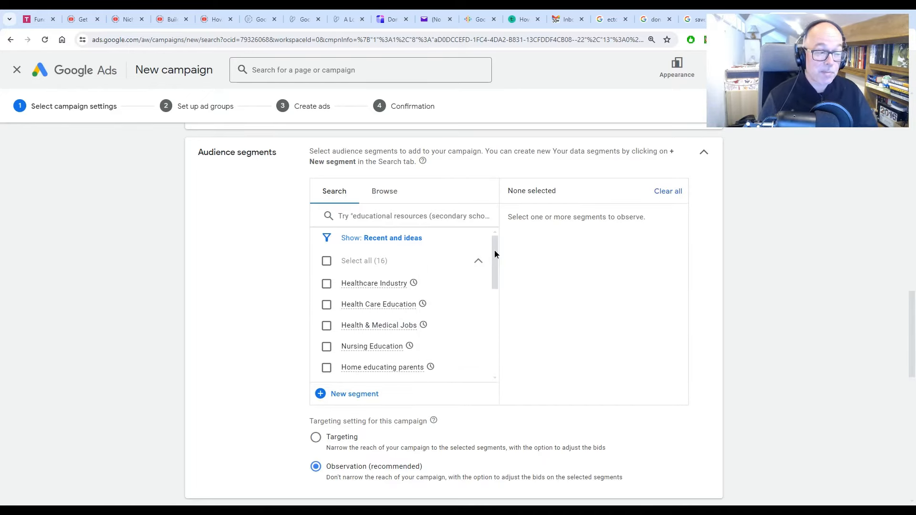
{"action": "left_click_drag", "start_coordinate": [494, 250], "coordinate": [504, 264]}
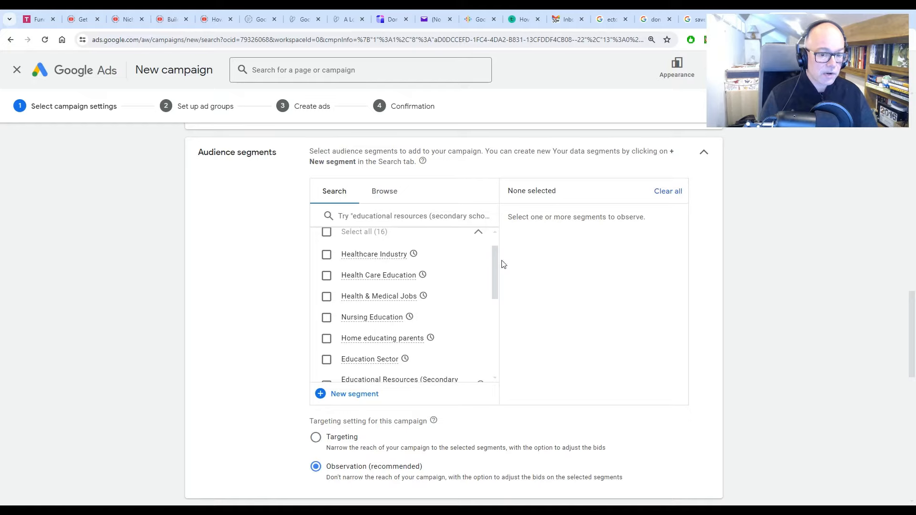
{"action": "mouse_move", "coordinate": [389, 339]}
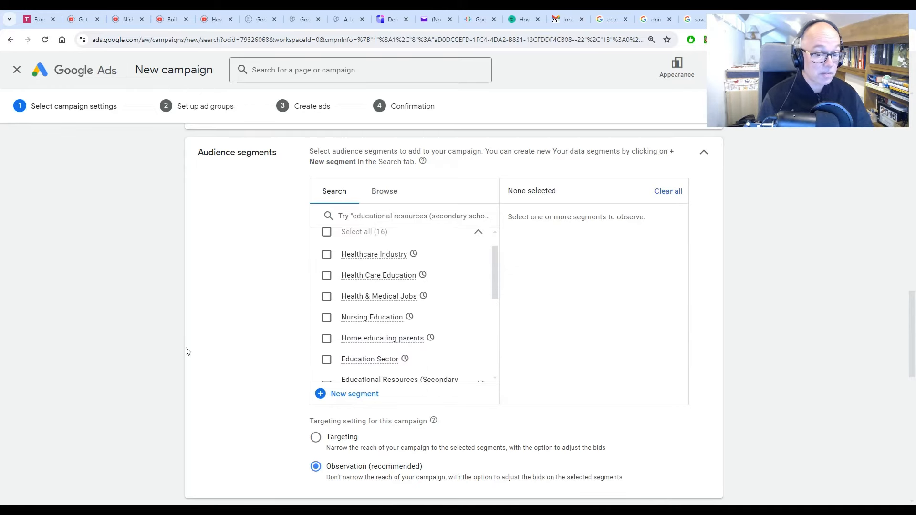
{"action": "left_click_drag", "start_coordinate": [494, 259], "coordinate": [494, 314]}
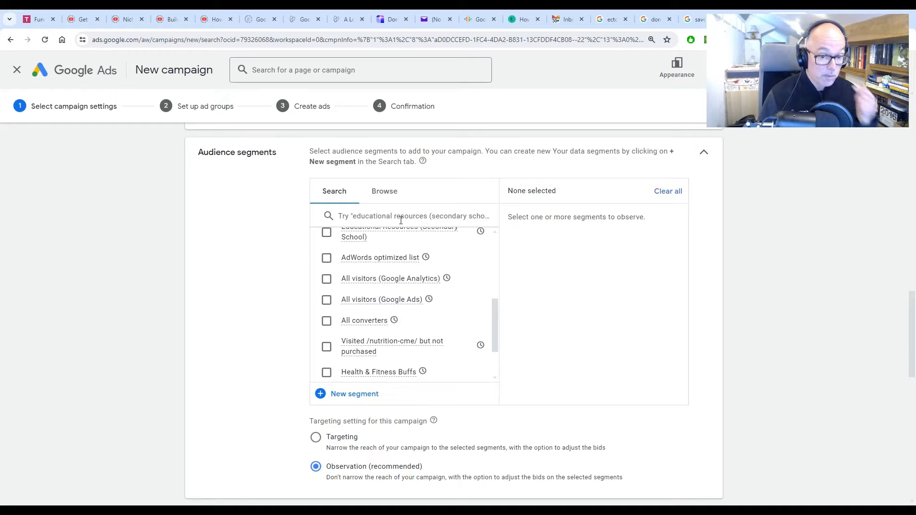
Browse the audience segment categories and set the campaign's audience targeting setting to Targeting.
{"action": "left_click", "coordinate": [395, 198]}
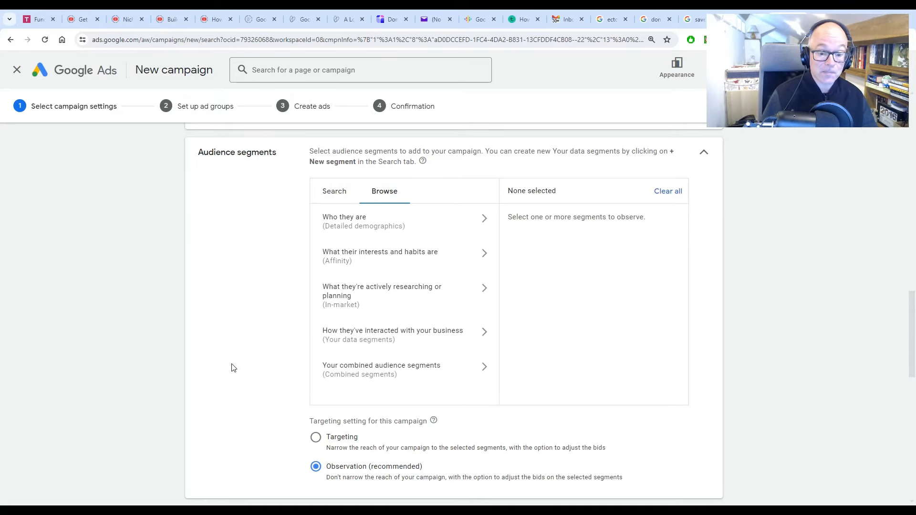
{"action": "scroll", "coordinate": [230, 365], "scroll_direction": "down", "scroll_amount": 4}
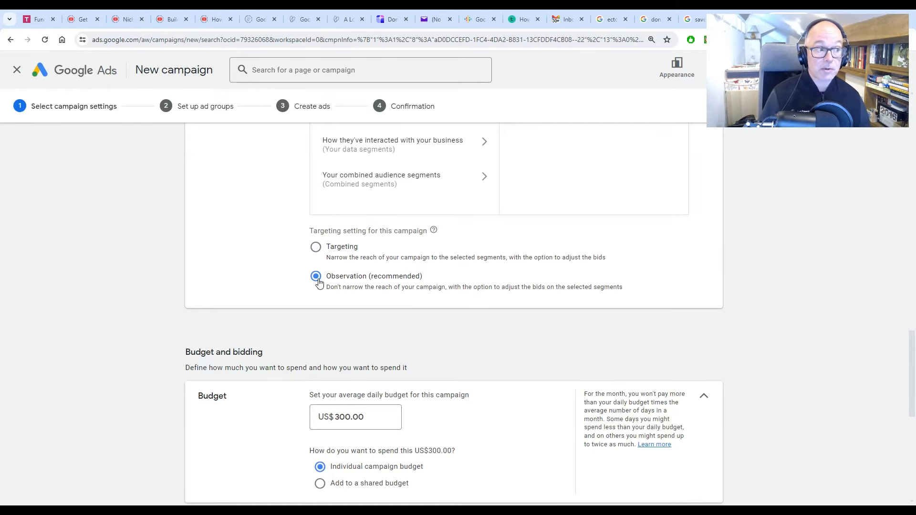
{"action": "left_click", "coordinate": [315, 248]}
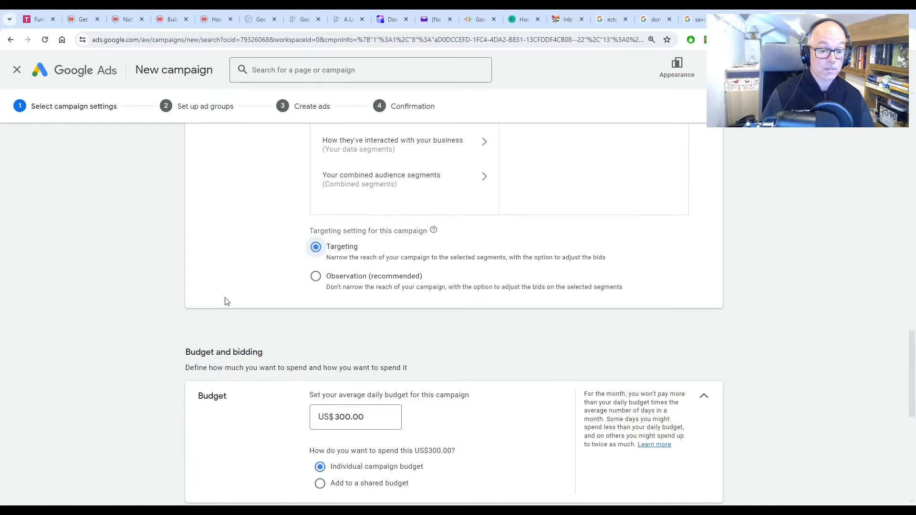
Set the campaign's average daily budget to US$329.00.
{"action": "scroll", "coordinate": [226, 301], "scroll_direction": "down", "scroll_amount": 4}
{"action": "left_click_drag", "start_coordinate": [339, 227], "coordinate": [351, 227]}
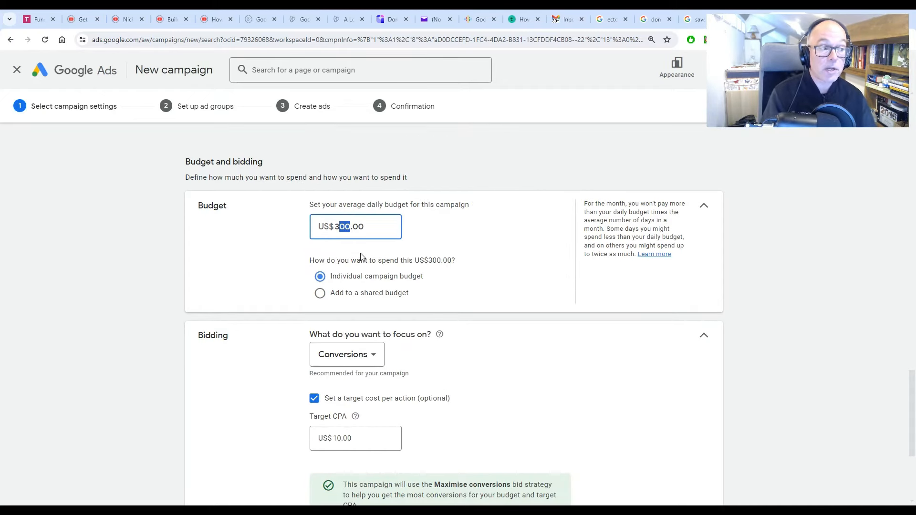
{"action": "type", "text": "29"}
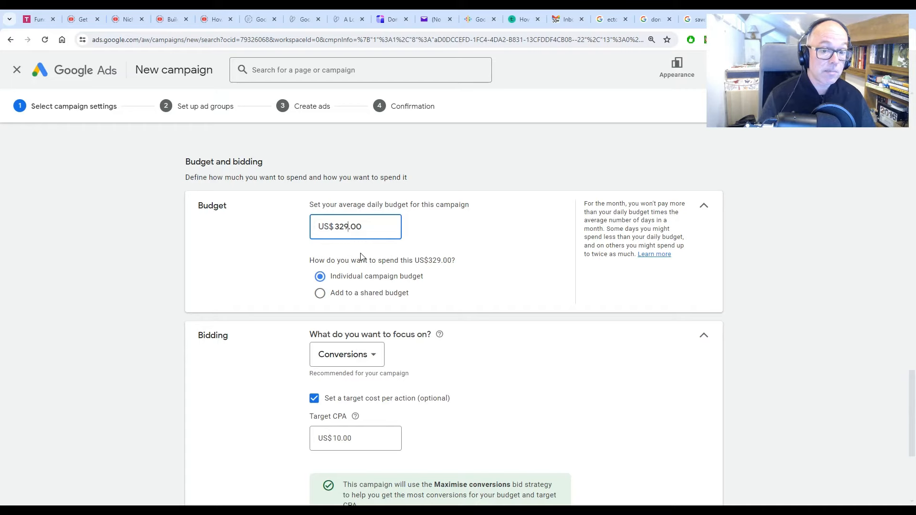
{"action": "key", "text": "Tab"}
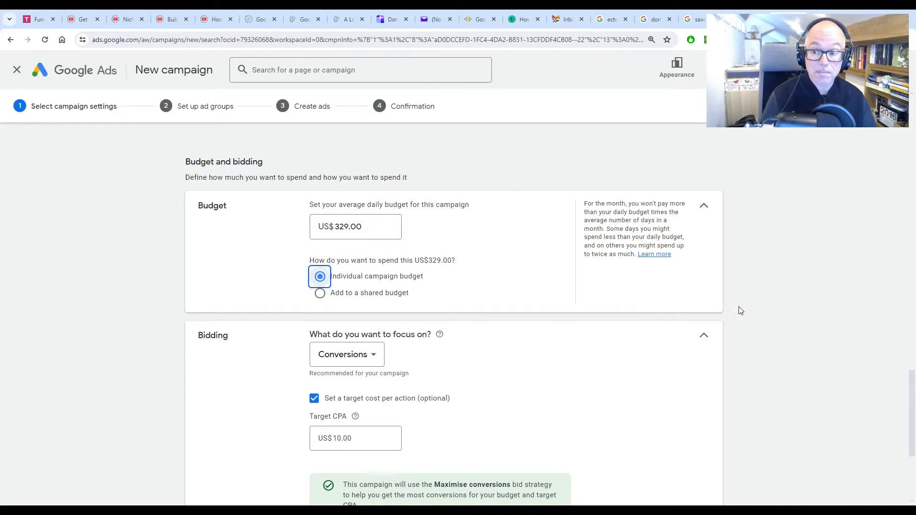
{"action": "left_click_drag", "start_coordinate": [912, 396], "coordinate": [911, 395]}
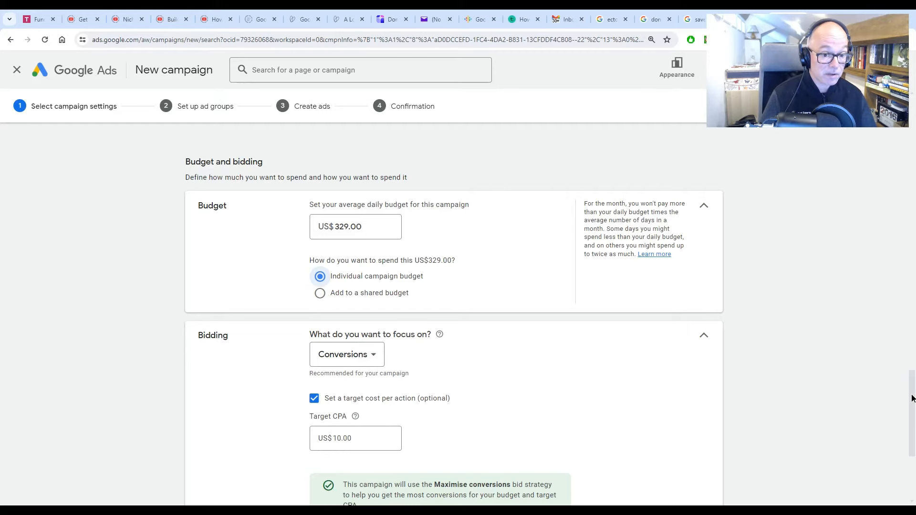
{"action": "left_click_drag", "start_coordinate": [911, 398], "coordinate": [912, 399]}
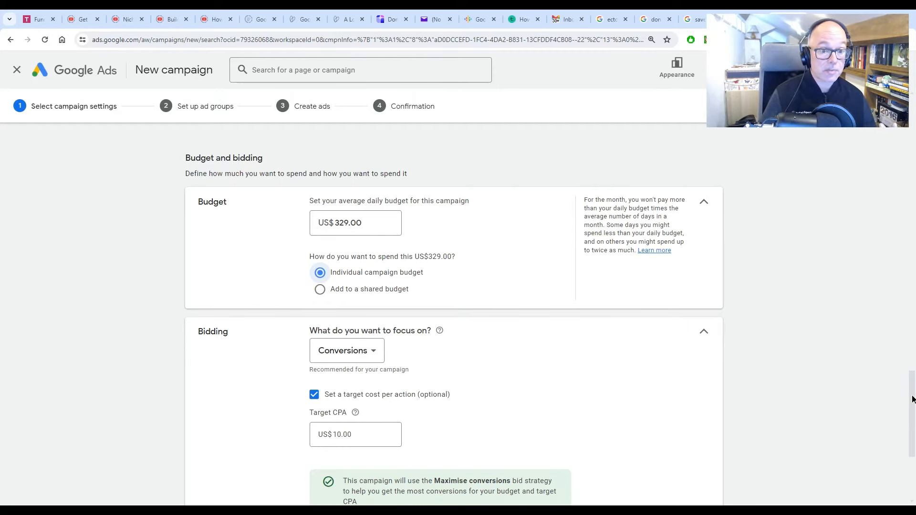
Raise the campaign's average daily budget to US$100,000.
{"action": "left_click", "coordinate": [350, 223]}
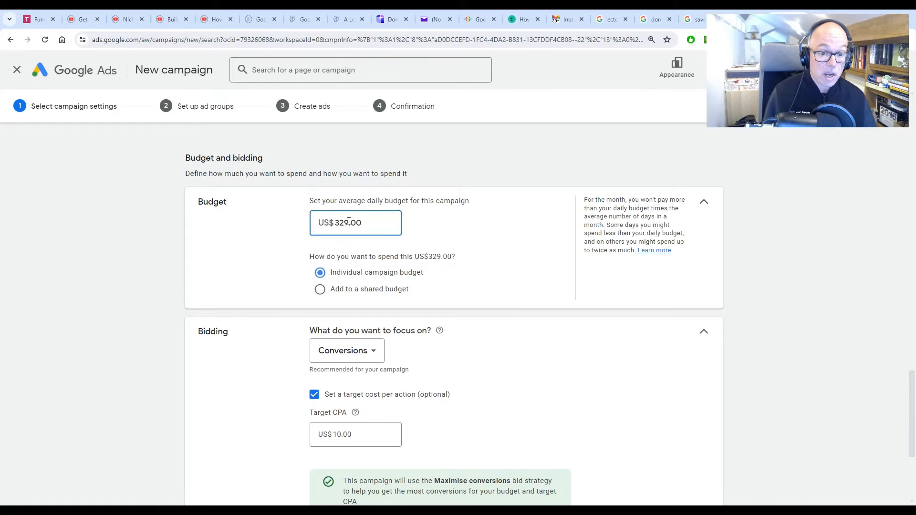
{"action": "double_click", "coordinate": [349, 222]}
{"action": "type", "text": "100000"}
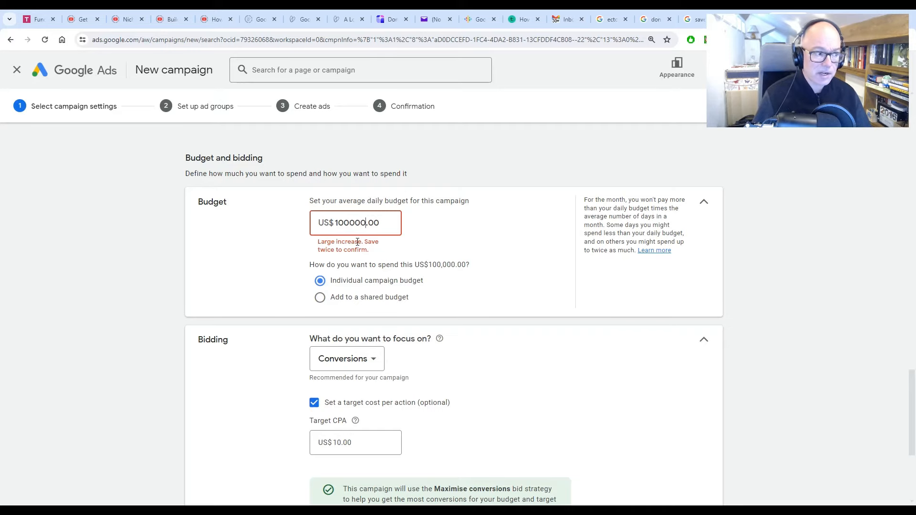
Keep Conversions as the bidding focus without a target cost per action, and discard the new campaign.
{"action": "scroll", "coordinate": [357, 242], "scroll_direction": "down", "scroll_amount": 5}
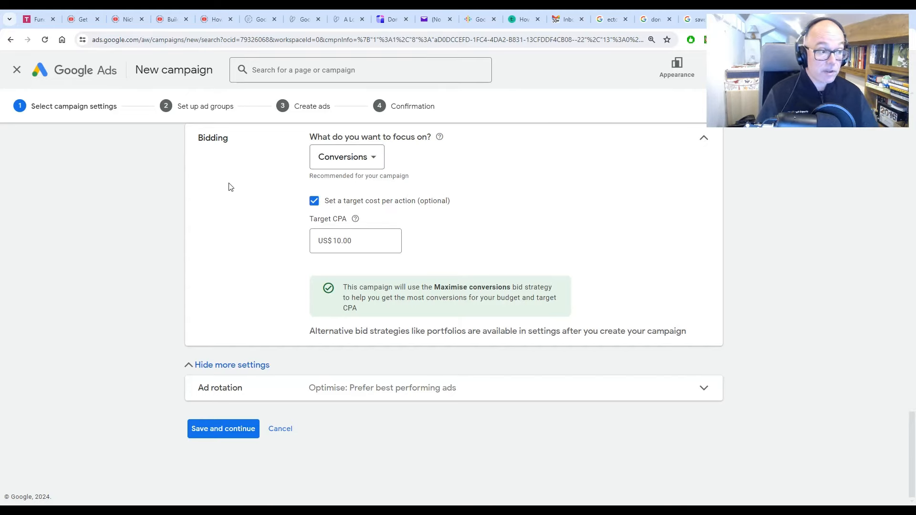
{"action": "left_click", "coordinate": [370, 162]}
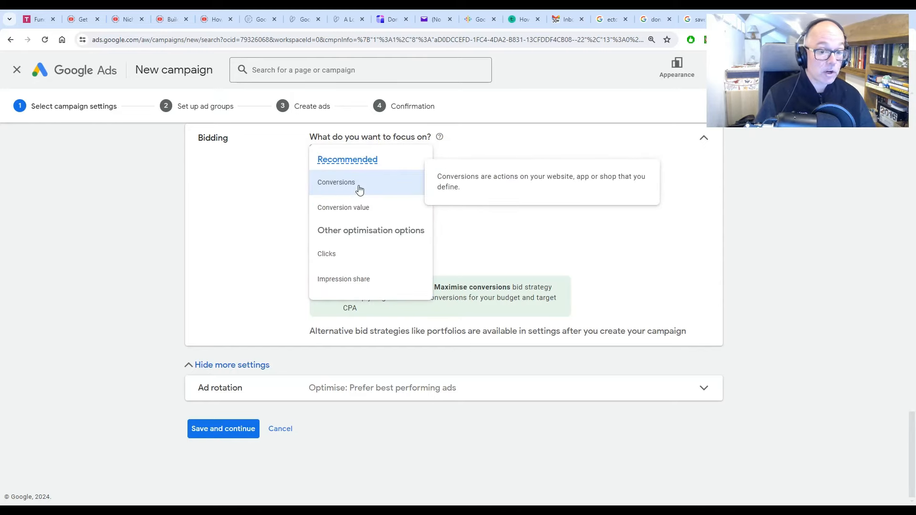
{"action": "left_click", "coordinate": [359, 190]}
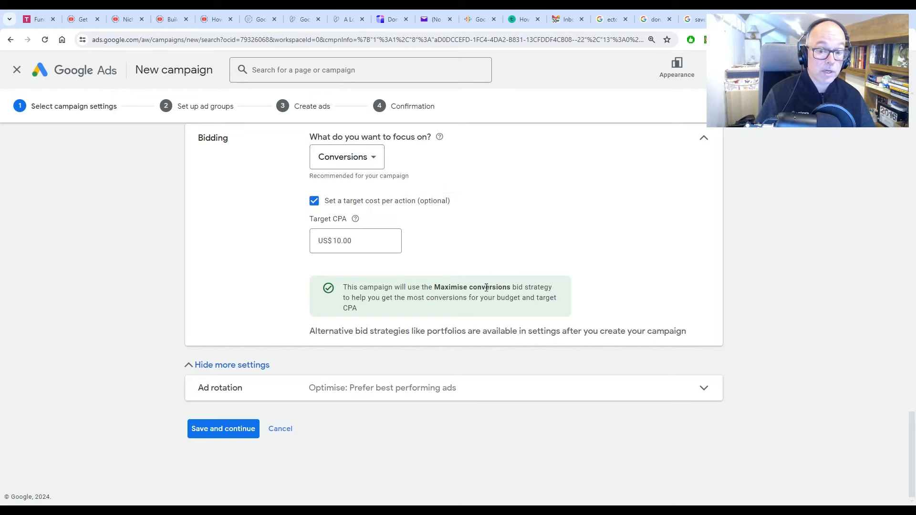
{"action": "left_click_drag", "start_coordinate": [435, 287], "coordinate": [521, 292]}
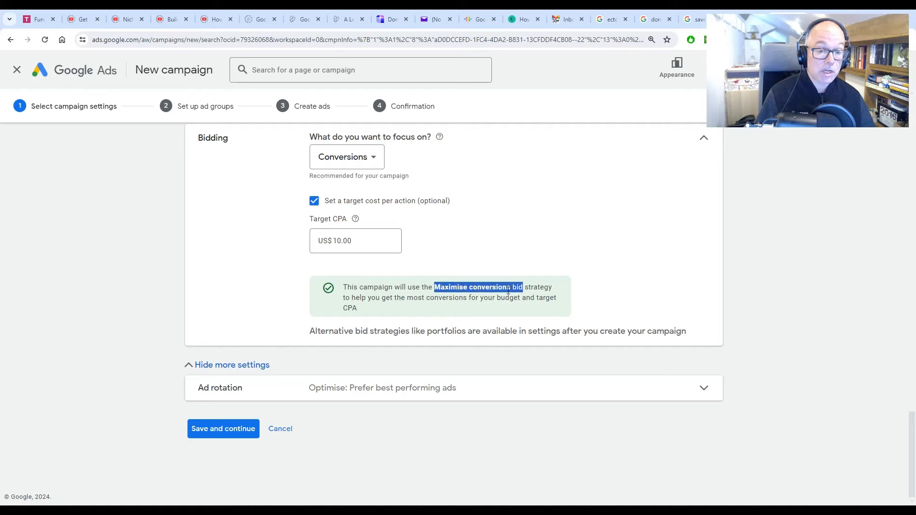
{"action": "left_click", "coordinate": [325, 202]}
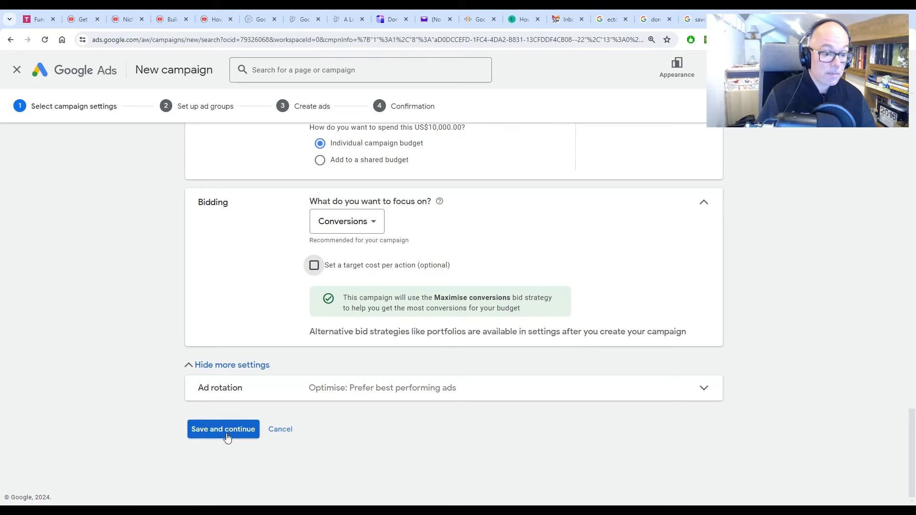
{"action": "left_click", "coordinate": [286, 430]}
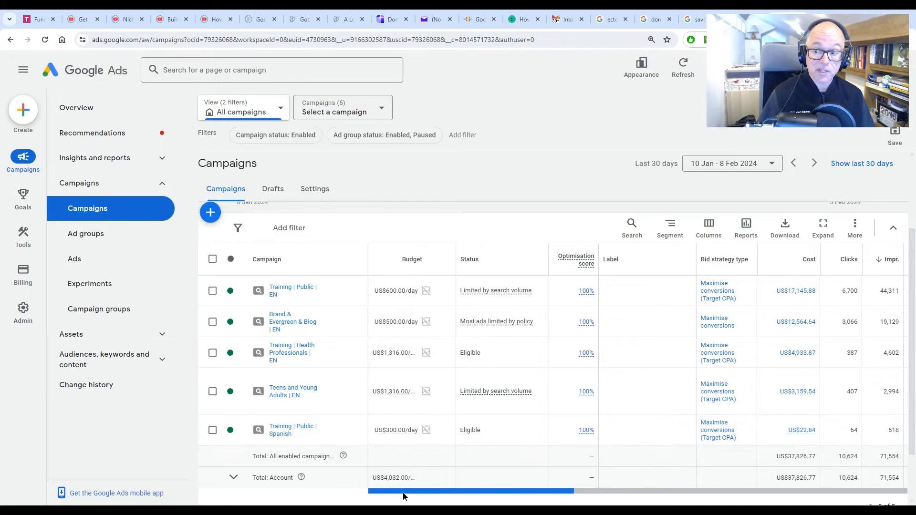
Examine the performance columns of the campaigns, and open the ad groups of the Training | Health Professionals | EN campaign.
{"action": "left_click_drag", "start_coordinate": [403, 496], "coordinate": [545, 496]}
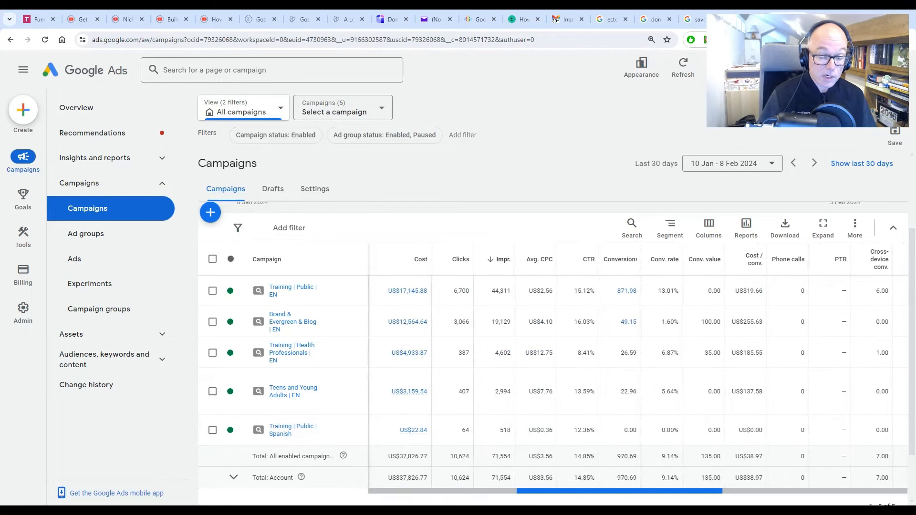
{"action": "mouse_move", "coordinate": [499, 261]}
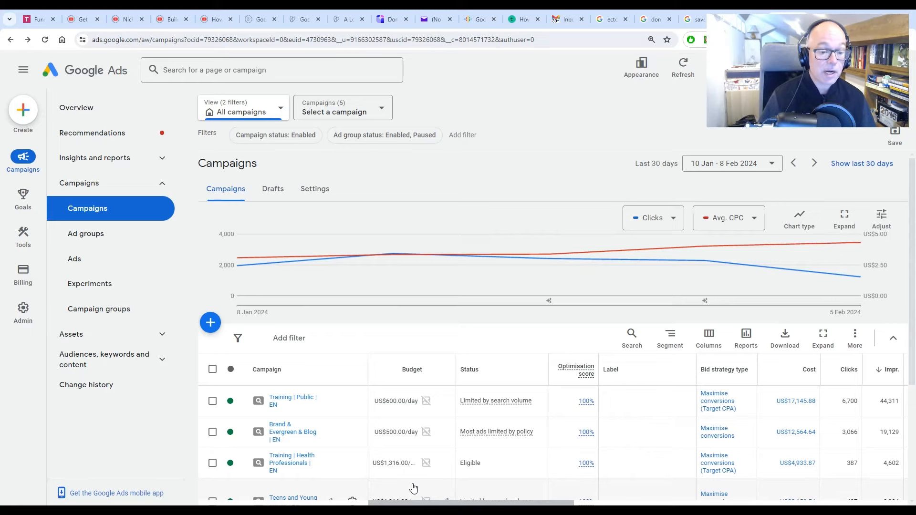
{"action": "left_click", "coordinate": [291, 467]}
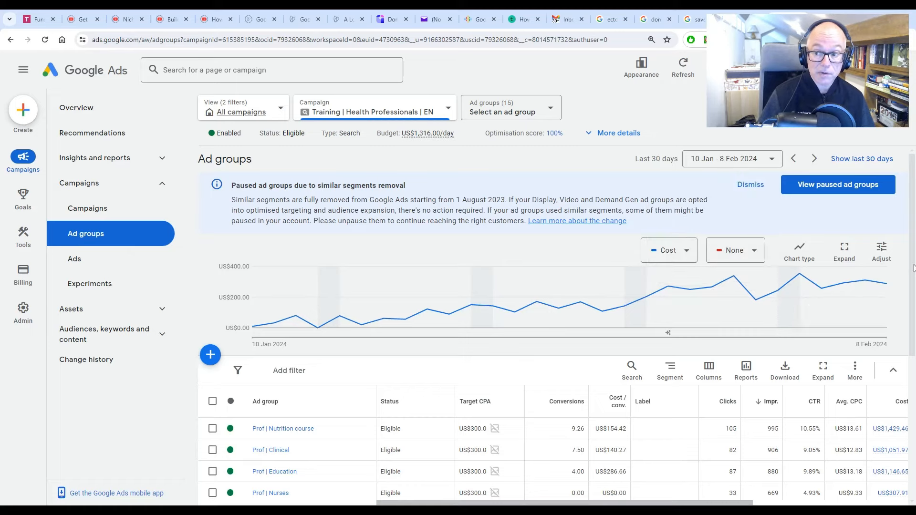
{"action": "scroll", "coordinate": [912, 265], "scroll_direction": "down", "scroll_amount": 2}
{"action": "scroll", "coordinate": [668, 291], "scroll_direction": "down", "scroll_amount": 2}
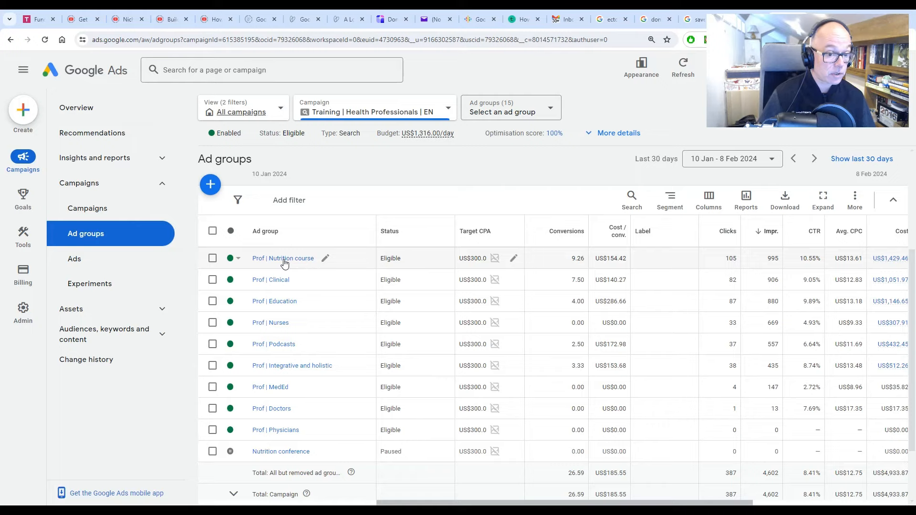
Open the Prof | Nutrition course ad group and check the ad type of its enabled ad.
{"action": "left_click", "coordinate": [285, 260]}
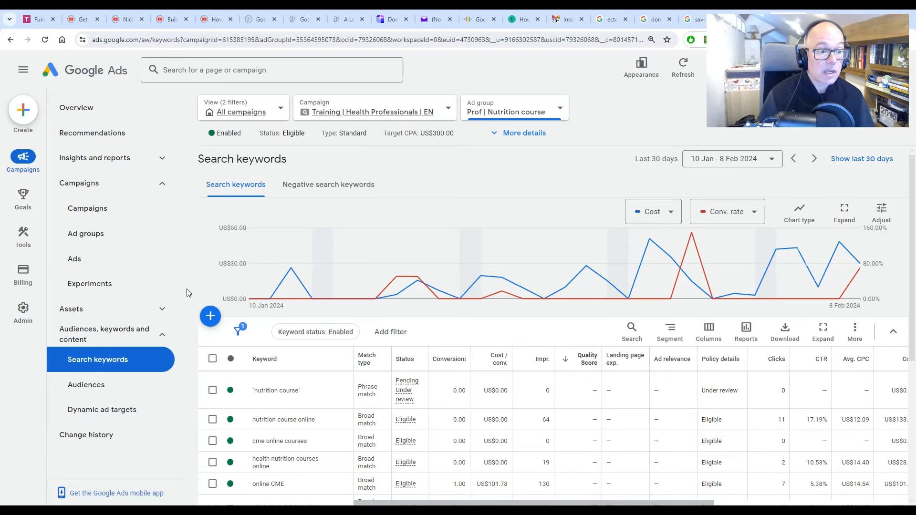
{"action": "left_click", "coordinate": [116, 269]}
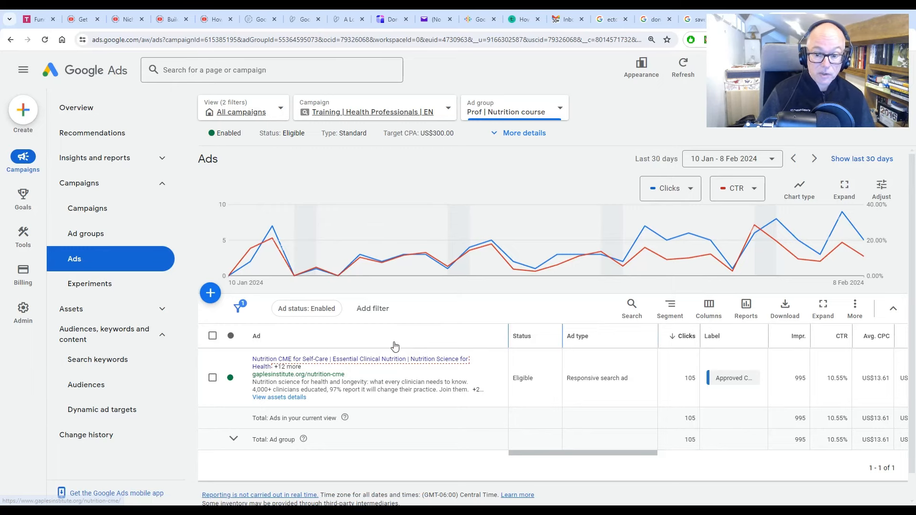
{"action": "left_click_drag", "start_coordinate": [648, 381], "coordinate": [562, 385]}
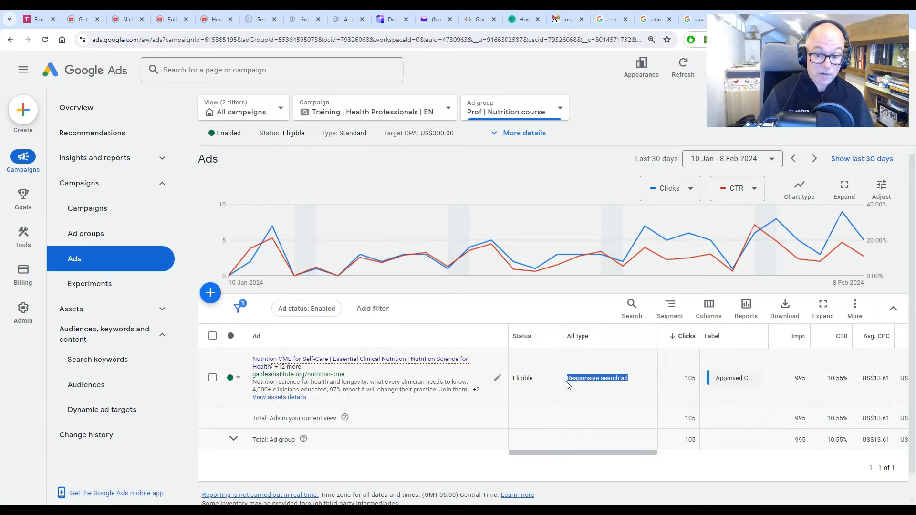
Open the nutrition course responsive search ad for editing and examine its final URL.
{"action": "left_click", "coordinate": [600, 398]}
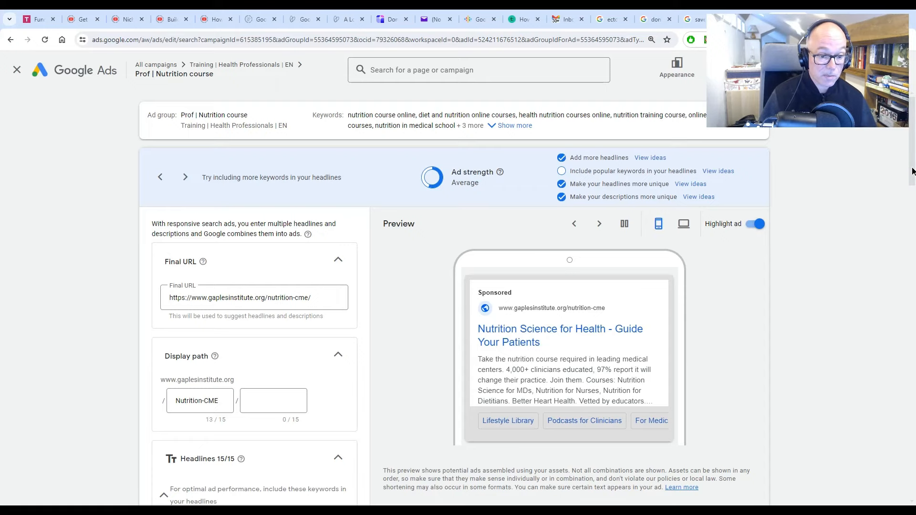
{"action": "scroll", "coordinate": [281, 286], "scroll_direction": "down", "scroll_amount": 3}
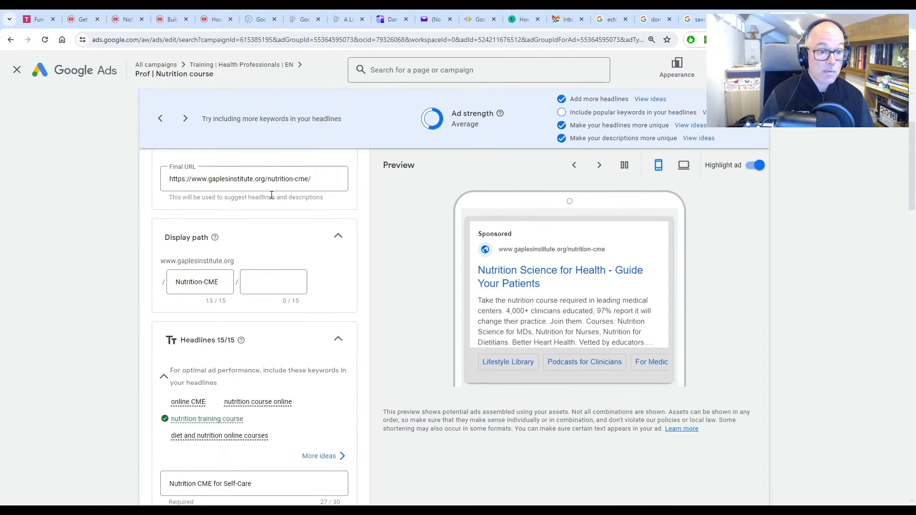
{"action": "left_click", "coordinate": [281, 178]}
{"action": "left_click_drag", "start_coordinate": [313, 179], "coordinate": [147, 181]}
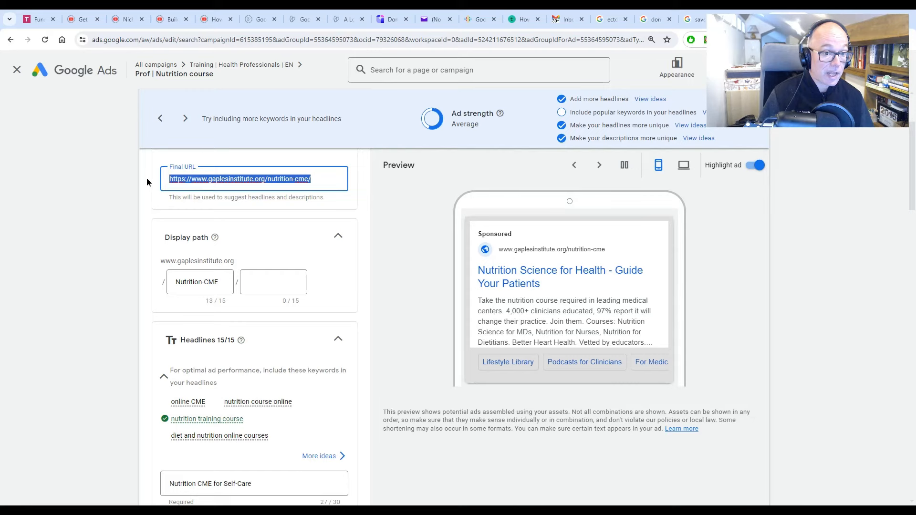
{"action": "left_click", "coordinate": [117, 219]}
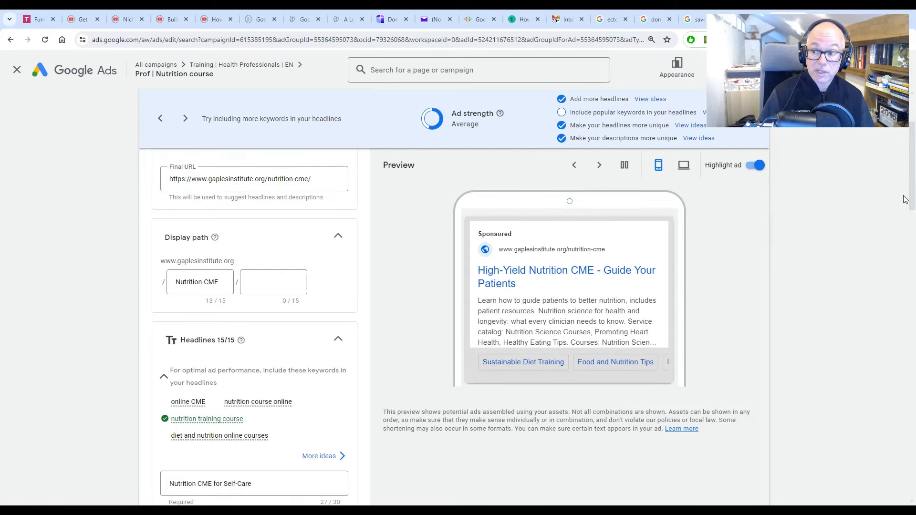
Review the responsive search ad's fields from the final URL down to the sitelinks, and close the editor without saving.
{"action": "left_click_drag", "start_coordinate": [913, 200], "coordinate": [914, 186]}
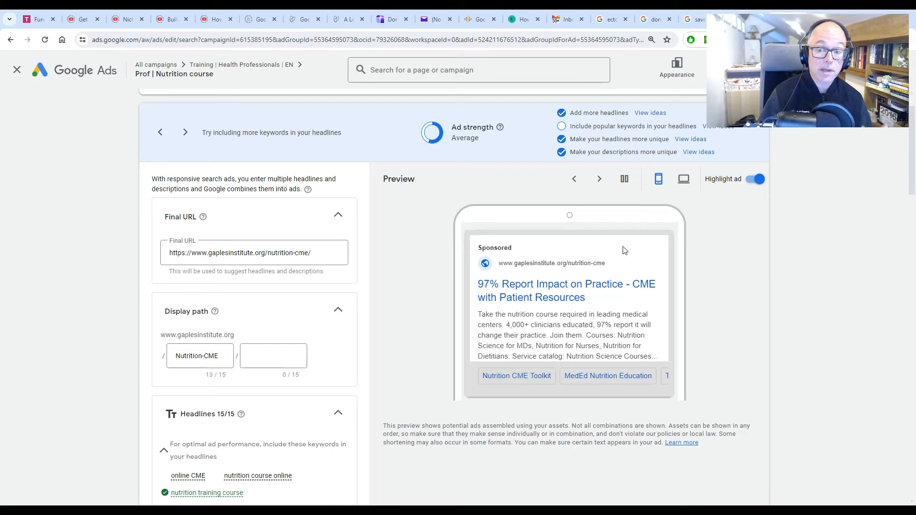
{"action": "left_click_drag", "start_coordinate": [910, 170], "coordinate": [902, 496]}
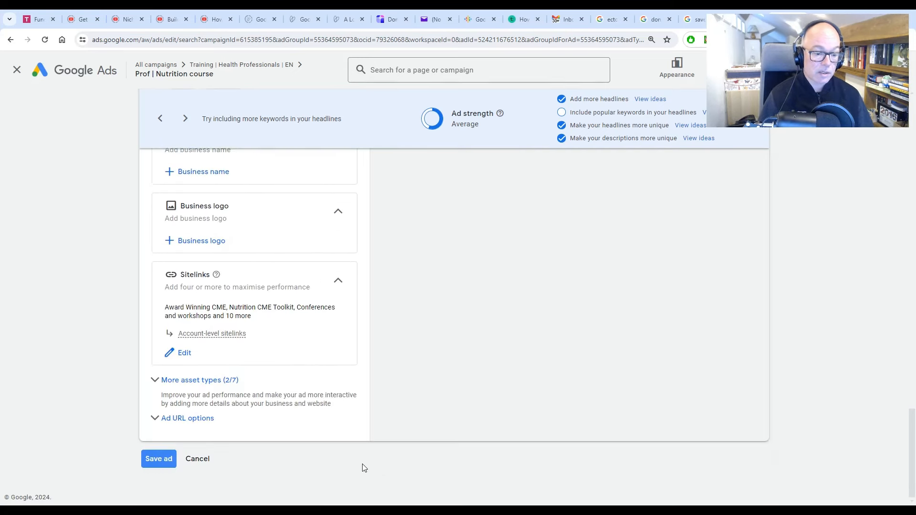
{"action": "left_click", "coordinate": [200, 460]}
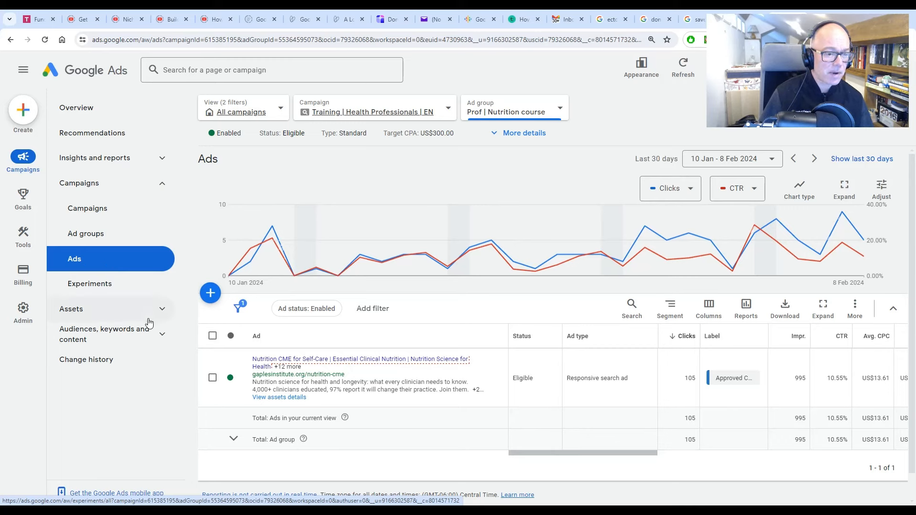
View the search keywords of the Prof | Nutrition course ad group, and open its assets.
{"action": "left_click", "coordinate": [163, 342]}
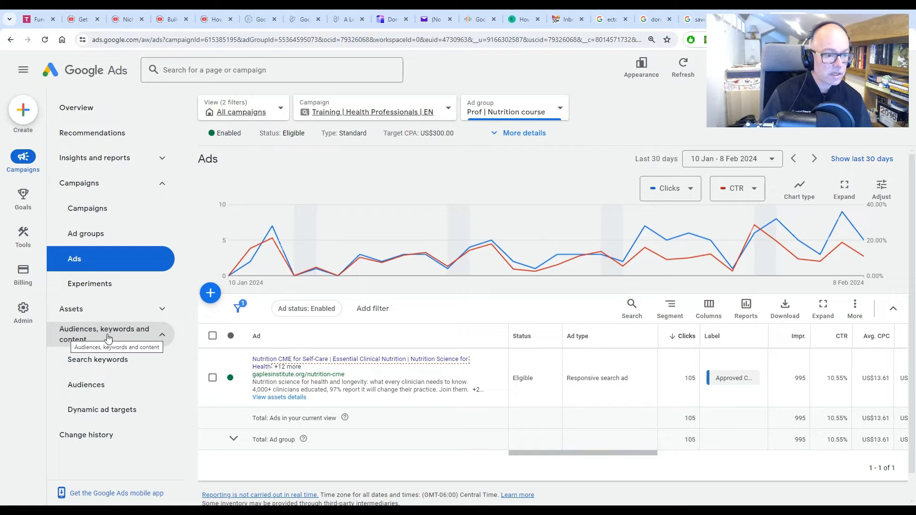
{"action": "left_click", "coordinate": [97, 362]}
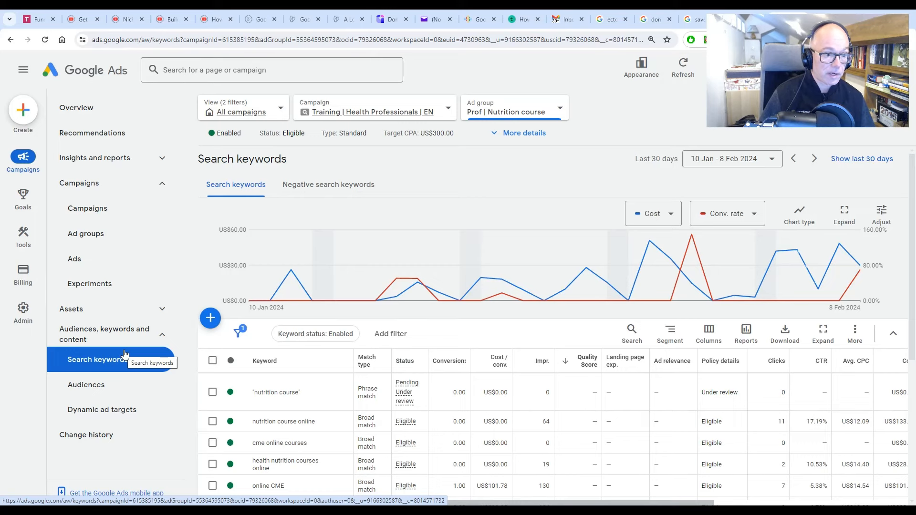
{"action": "left_click", "coordinate": [163, 309]}
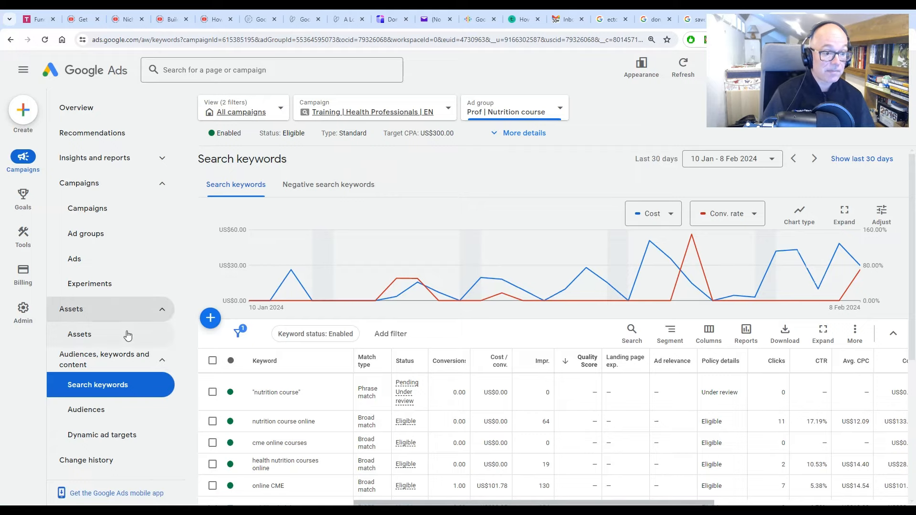
{"action": "left_click", "coordinate": [99, 340]}
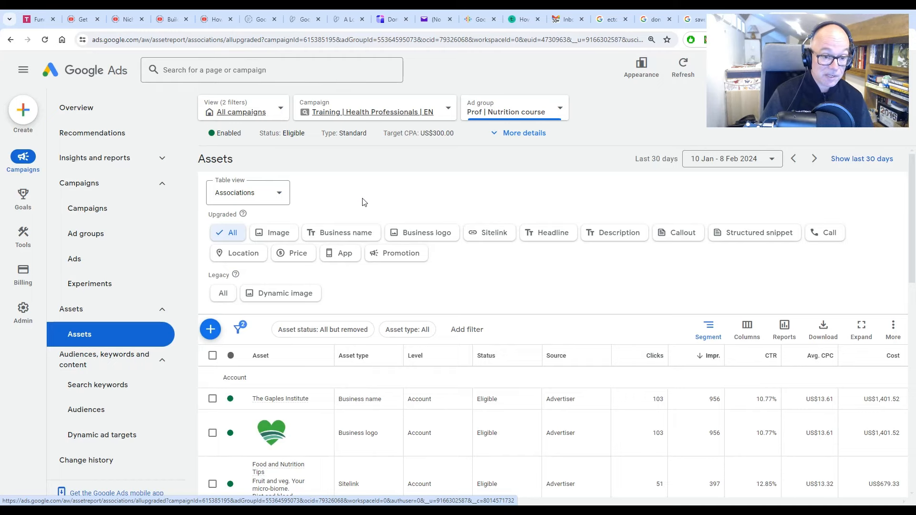
Look through the ad group's image, business name, business logo and sitelink assets one type at a time.
{"action": "left_click", "coordinate": [281, 235]}
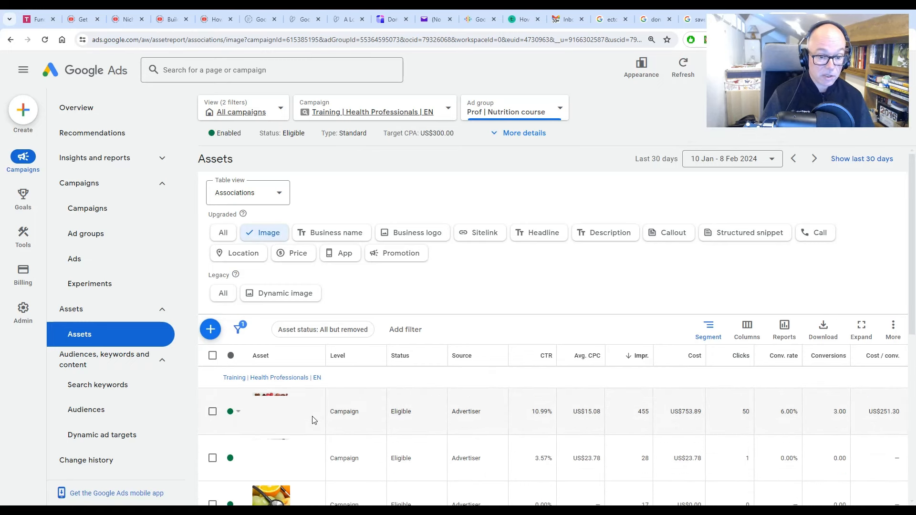
{"action": "left_click", "coordinate": [327, 234]}
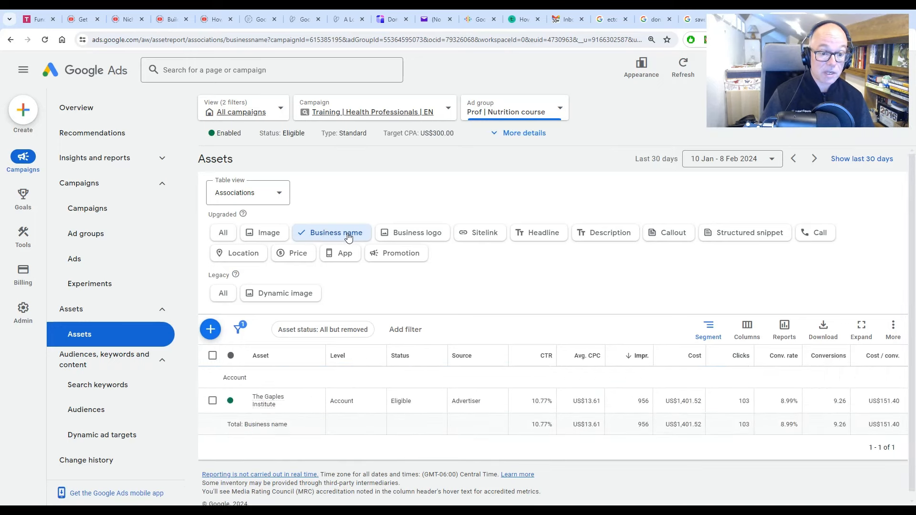
{"action": "left_click", "coordinate": [417, 233]}
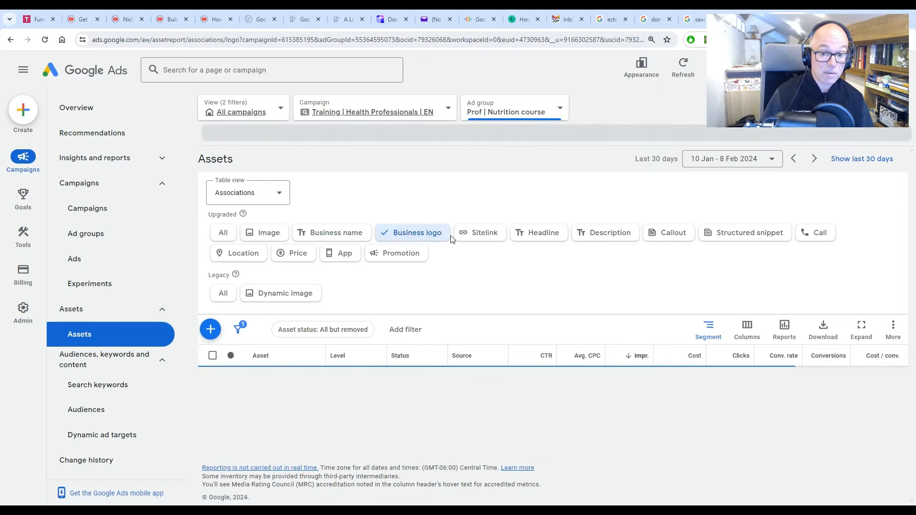
{"action": "left_click", "coordinate": [496, 237]}
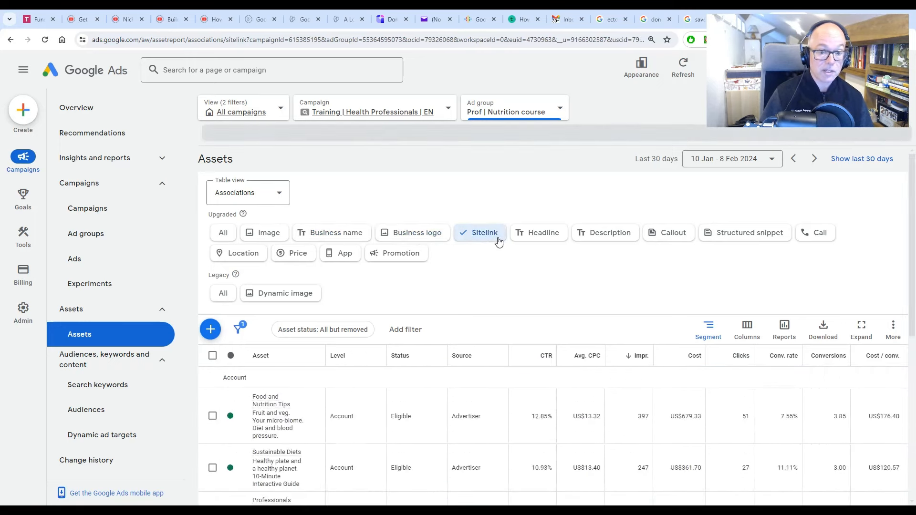
{"action": "scroll", "coordinate": [287, 381], "scroll_direction": "down", "scroll_amount": 4}
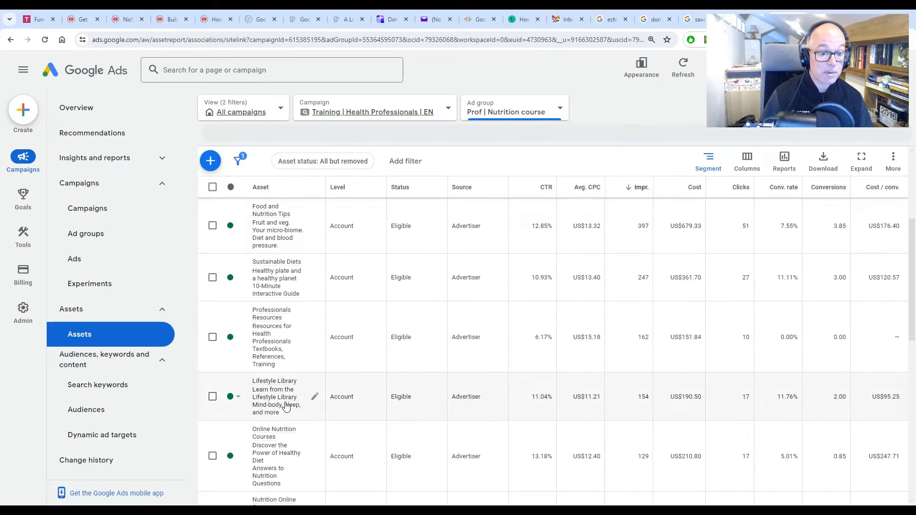
{"action": "scroll", "coordinate": [287, 365], "scroll_direction": "up", "scroll_amount": 4}
View the headline assets, and check the level at which the business name and business logo assets are applied.
{"action": "left_click", "coordinate": [537, 233]}
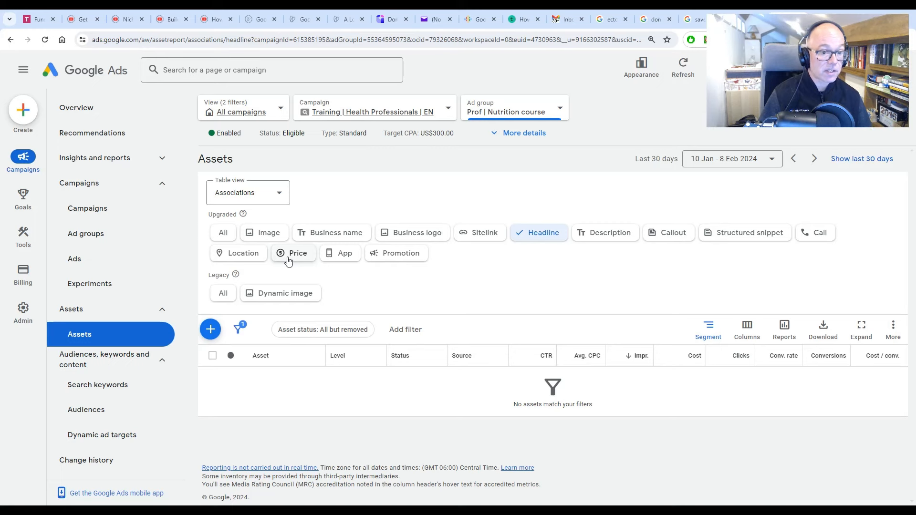
{"action": "left_click", "coordinate": [312, 237]}
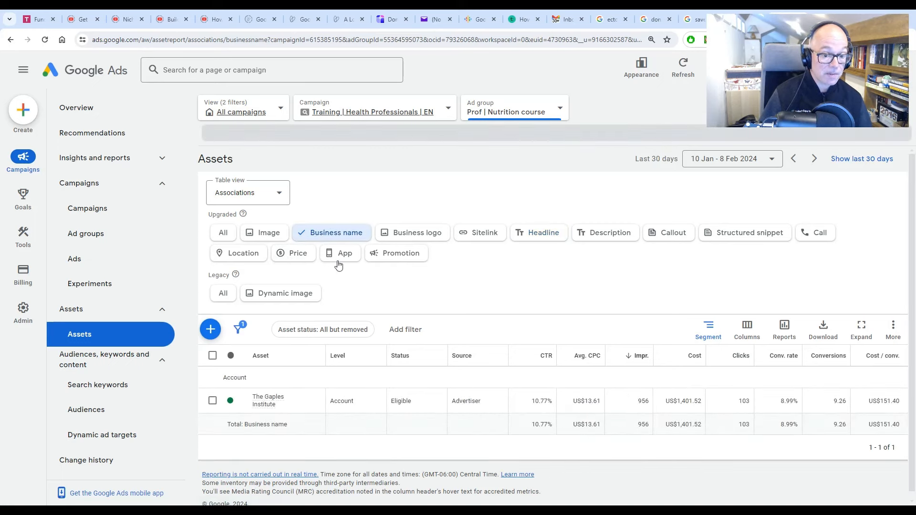
{"action": "left_click_drag", "start_coordinate": [377, 404], "coordinate": [330, 405]}
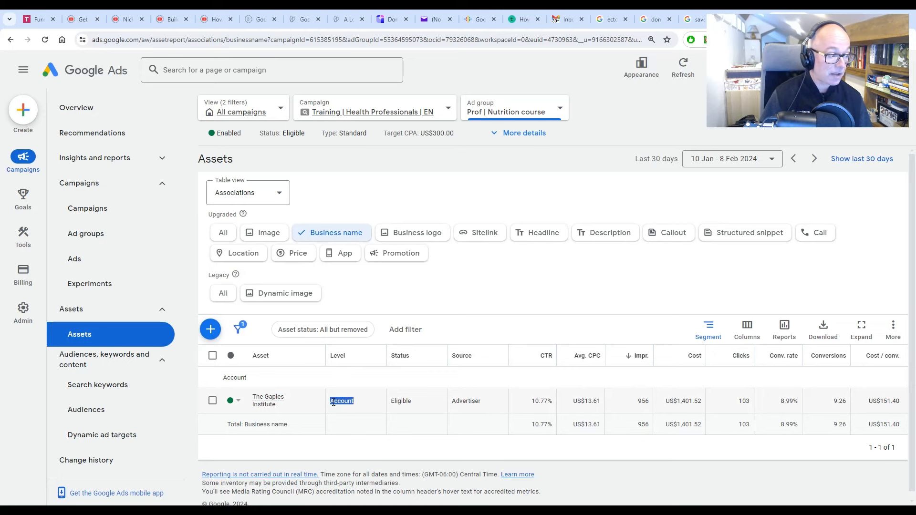
{"action": "left_click", "coordinate": [424, 238]}
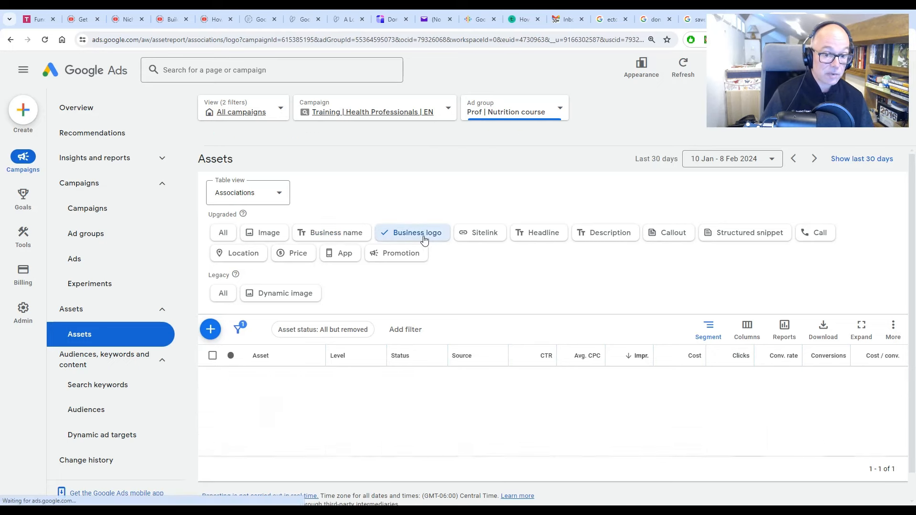
Check the level of the image assets and the campaigns associated with the fourth image, and return to the campaigns list.
{"action": "left_click", "coordinate": [267, 237]}
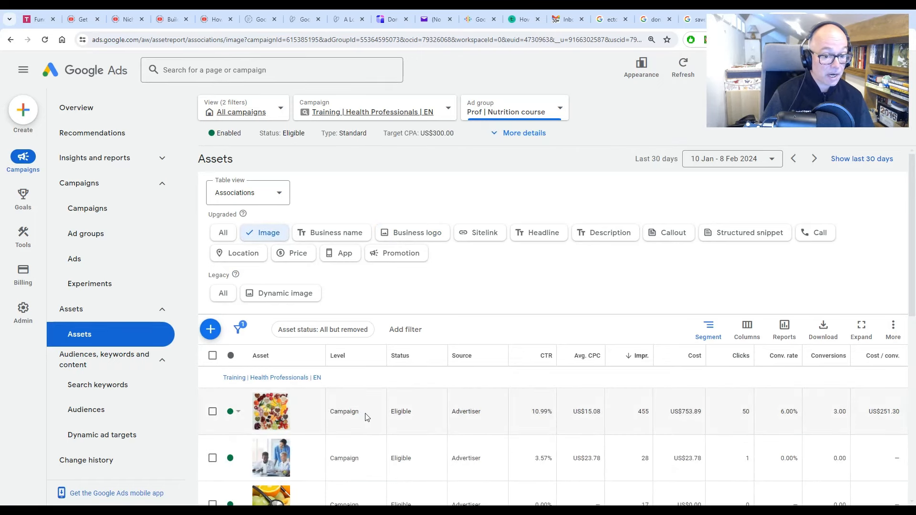
{"action": "left_click_drag", "start_coordinate": [367, 417], "coordinate": [334, 411]}
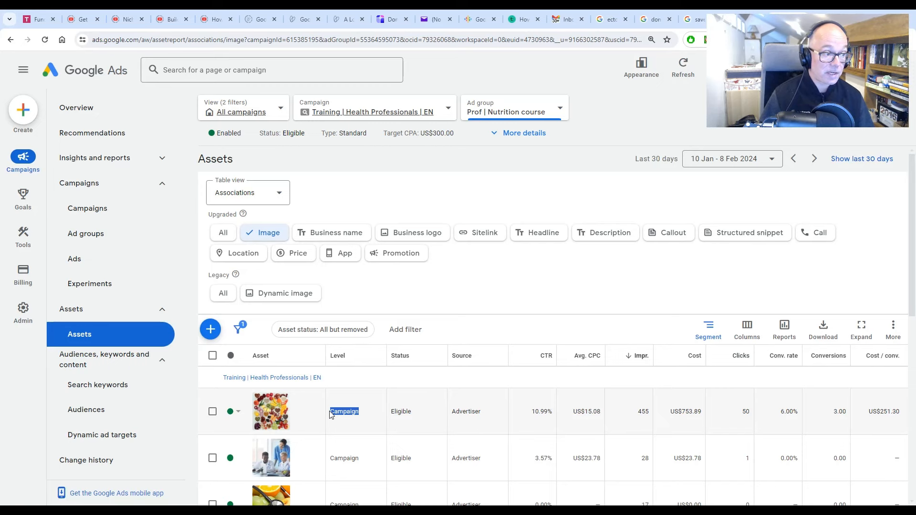
{"action": "left_click", "coordinate": [375, 416]}
{"action": "scroll", "coordinate": [367, 419], "scroll_direction": "down", "scroll_amount": 4}
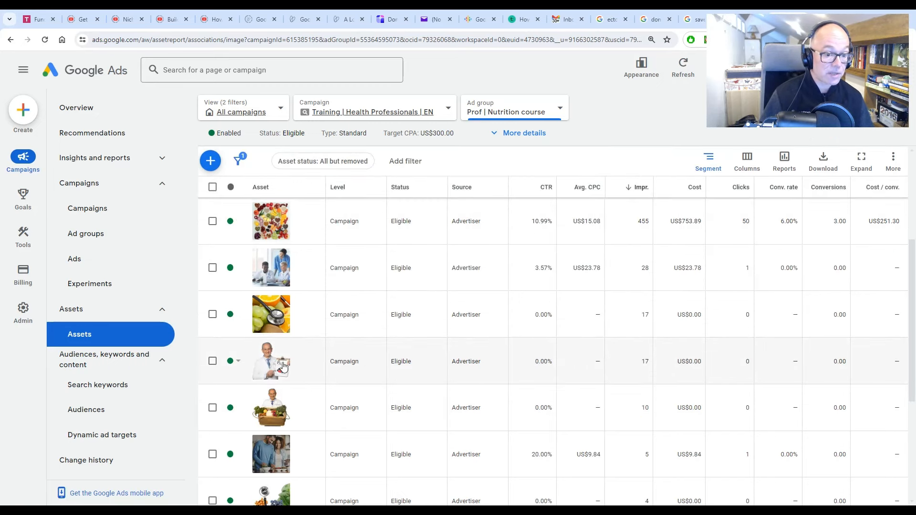
{"action": "mouse_move", "coordinate": [281, 367]}
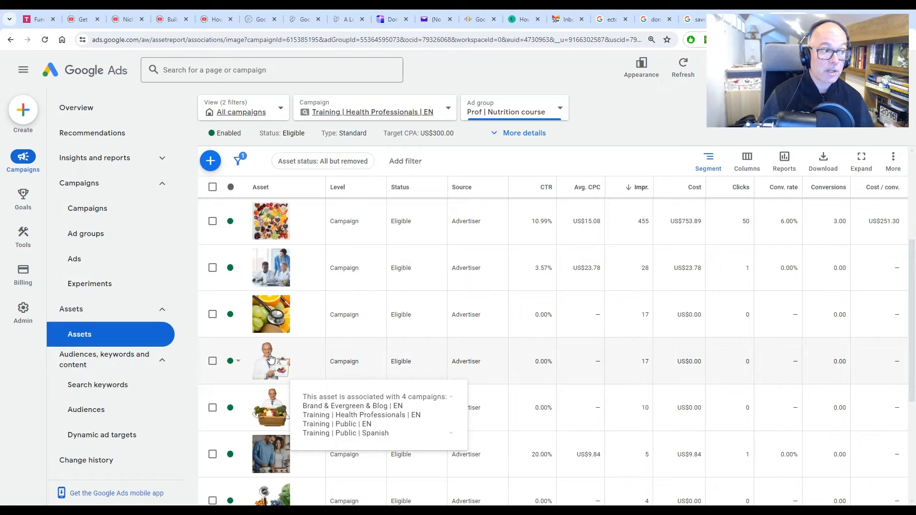
{"action": "scroll", "coordinate": [272, 359], "scroll_direction": "up", "scroll_amount": 4}
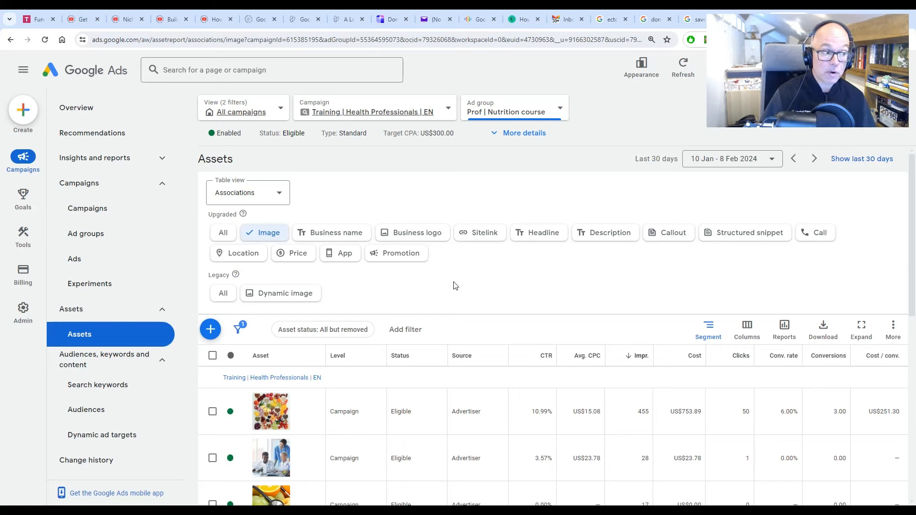
{"action": "left_click", "coordinate": [93, 209]}
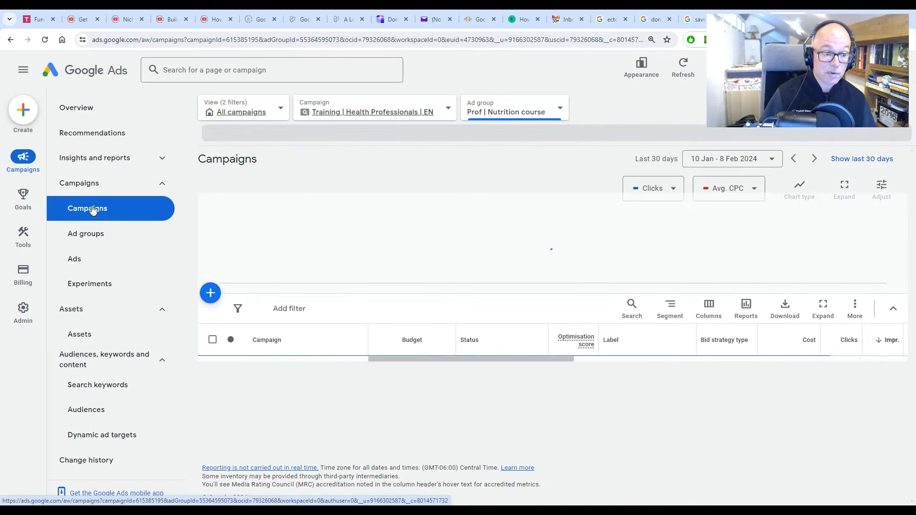